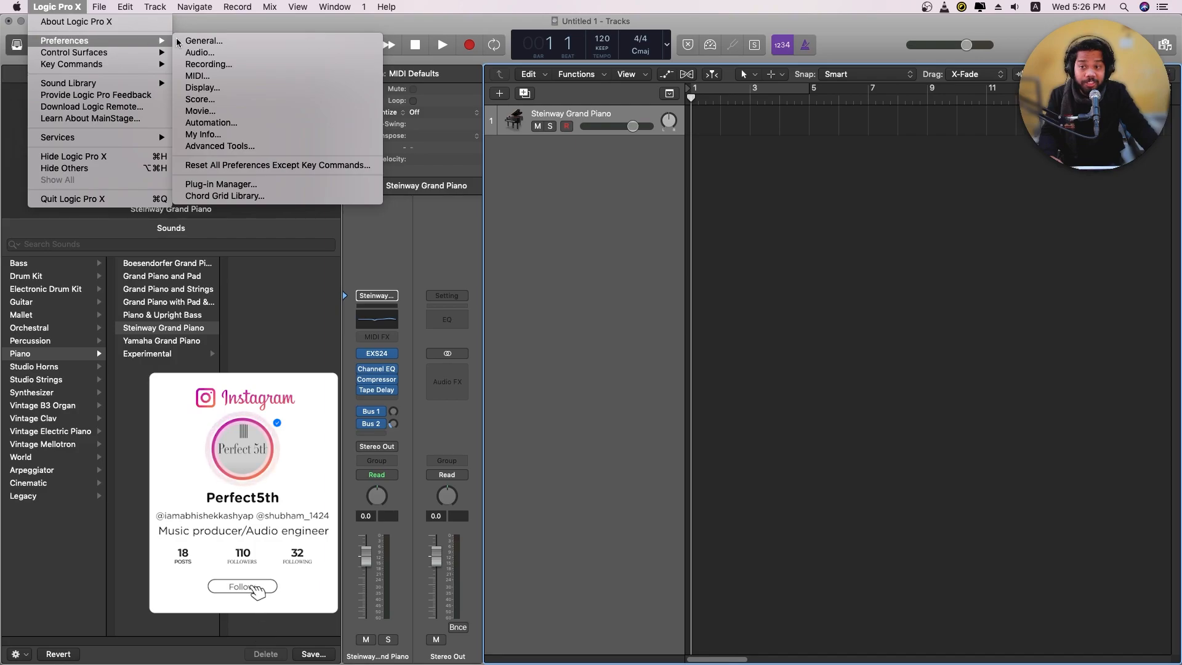
# In the audio device preferences, review the input device choices and set the I/O buffer size to 1024 samples
pyautogui.click(209, 53)
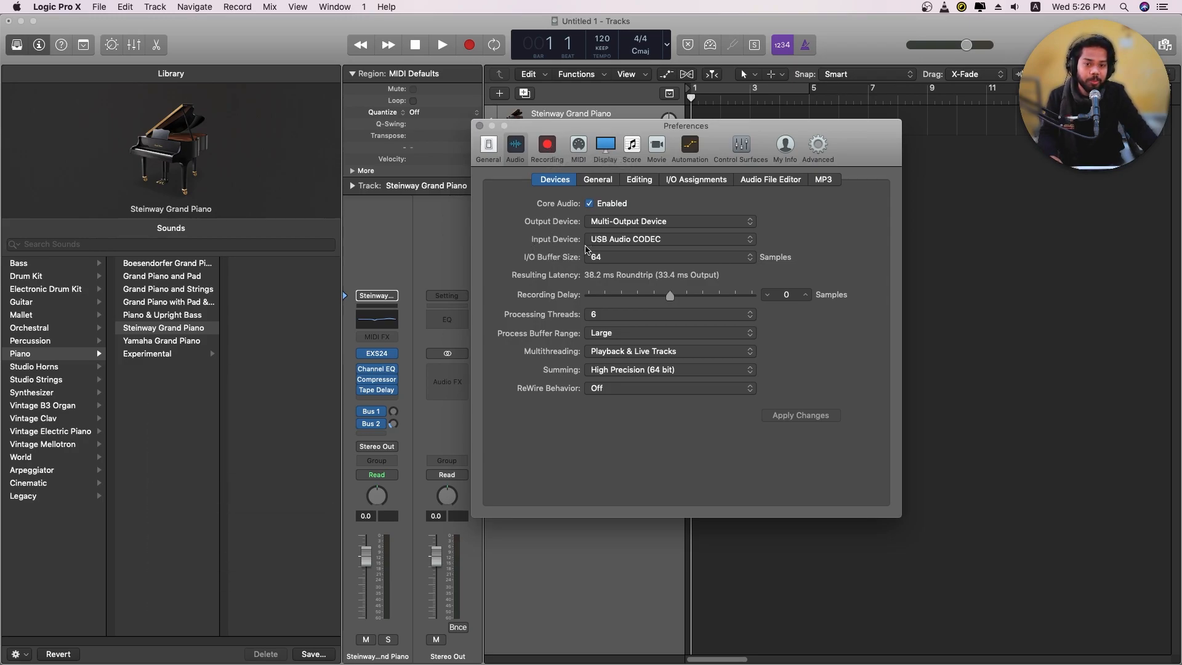
pyautogui.click(751, 240)
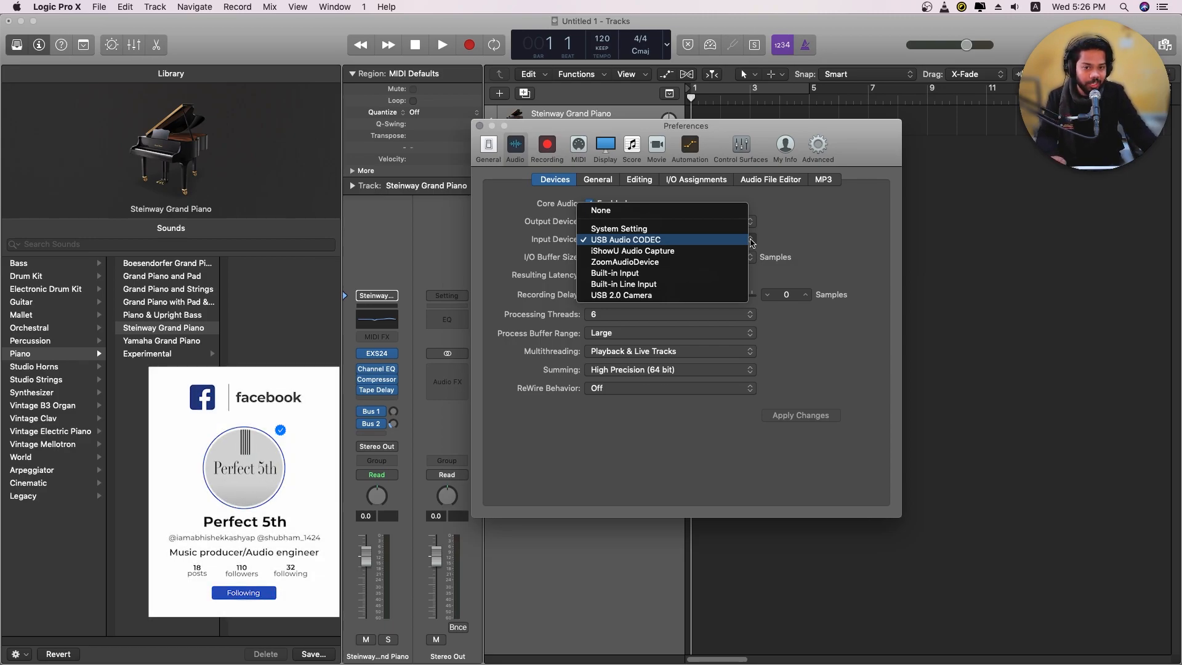
pyautogui.click(786, 238)
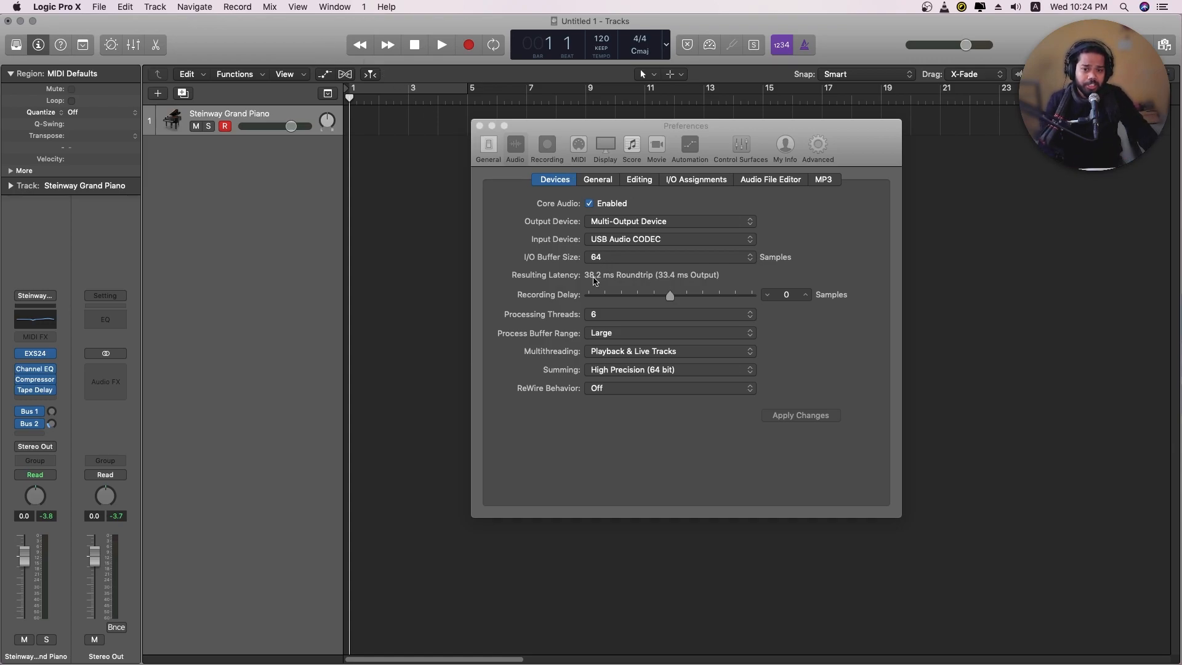
pyautogui.moveTo(604, 280)
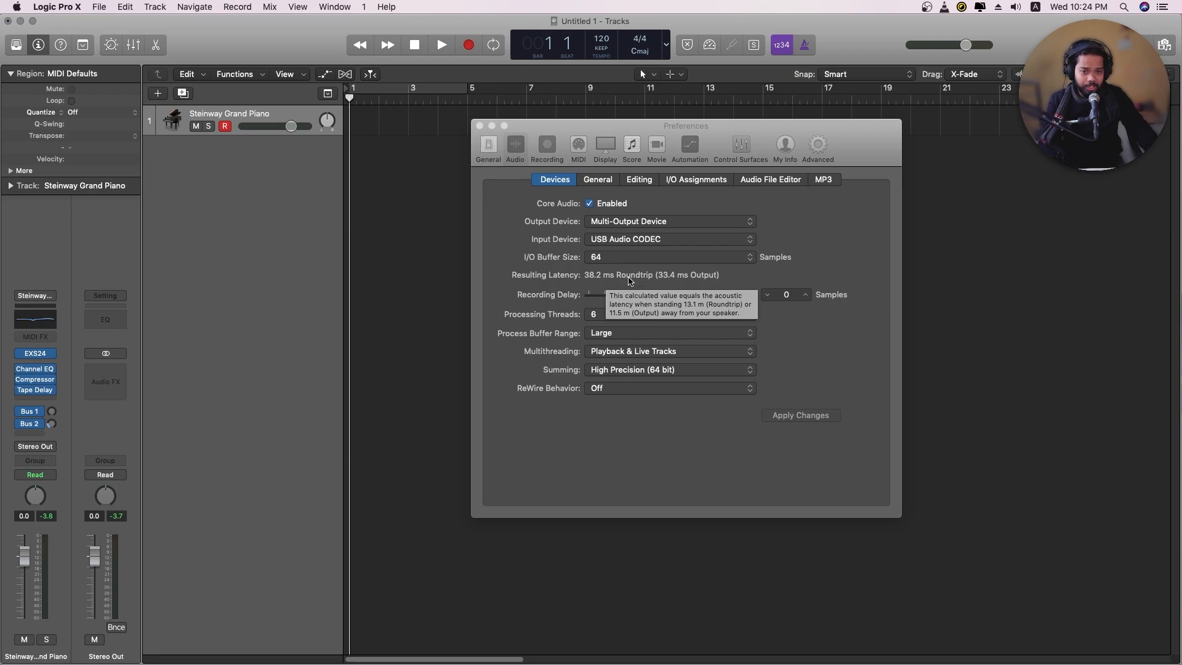
pyautogui.click(628, 258)
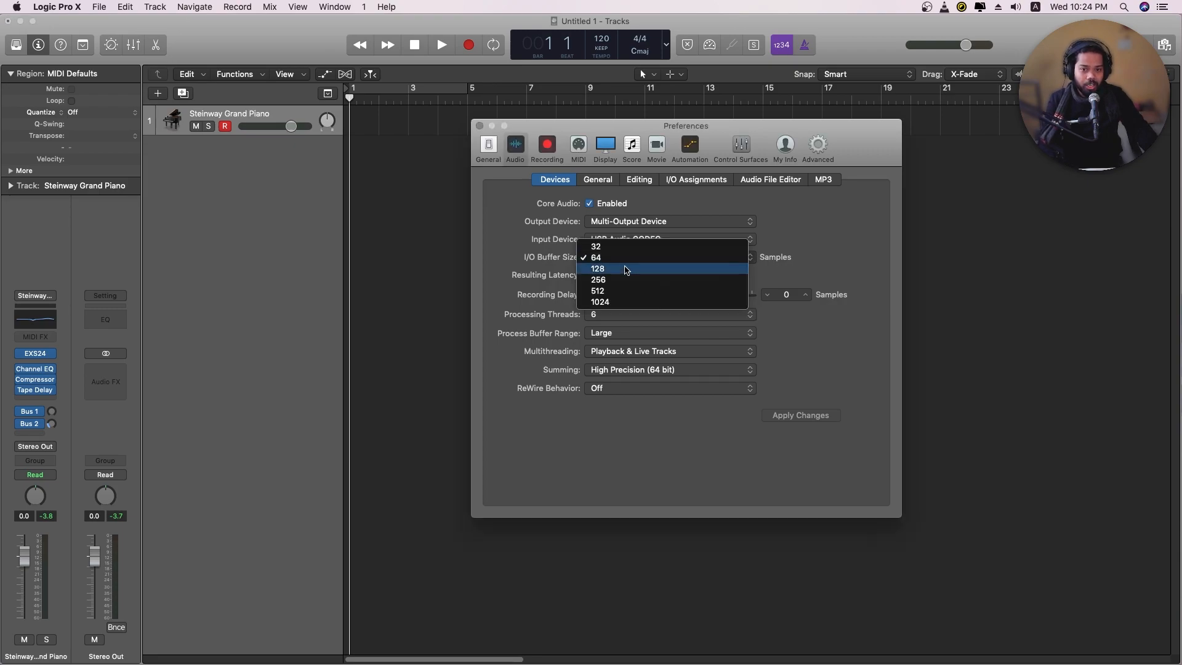
pyautogui.click(627, 303)
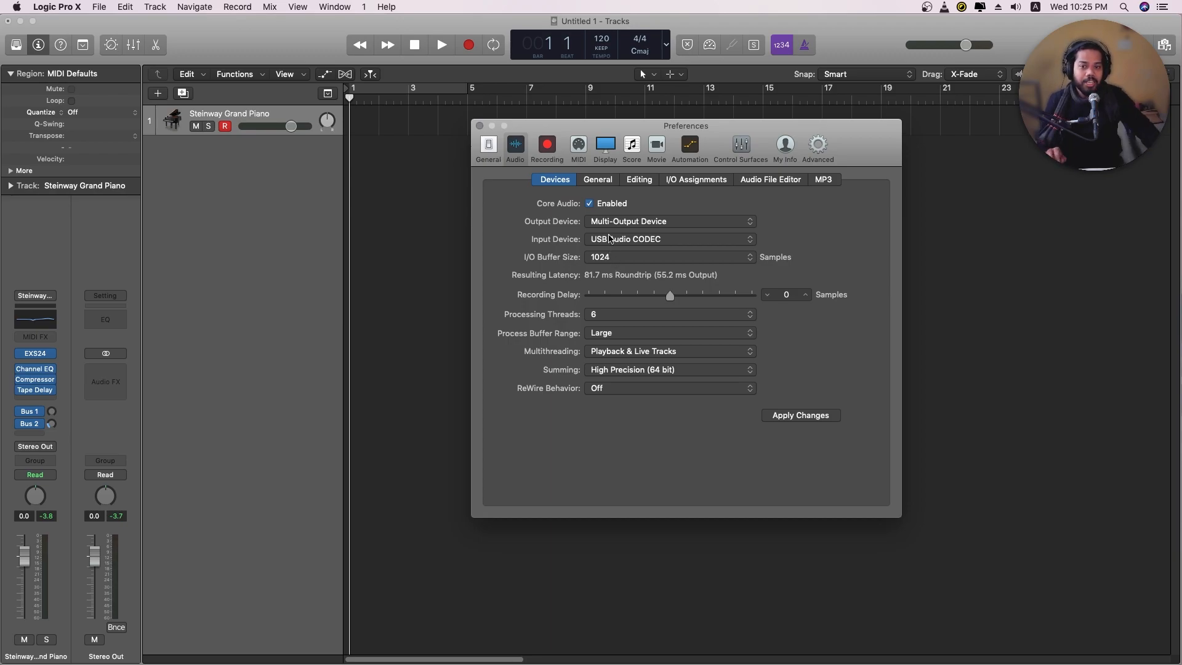
# Open the recording preferences and examine the recording file type choices
pyautogui.click(547, 148)
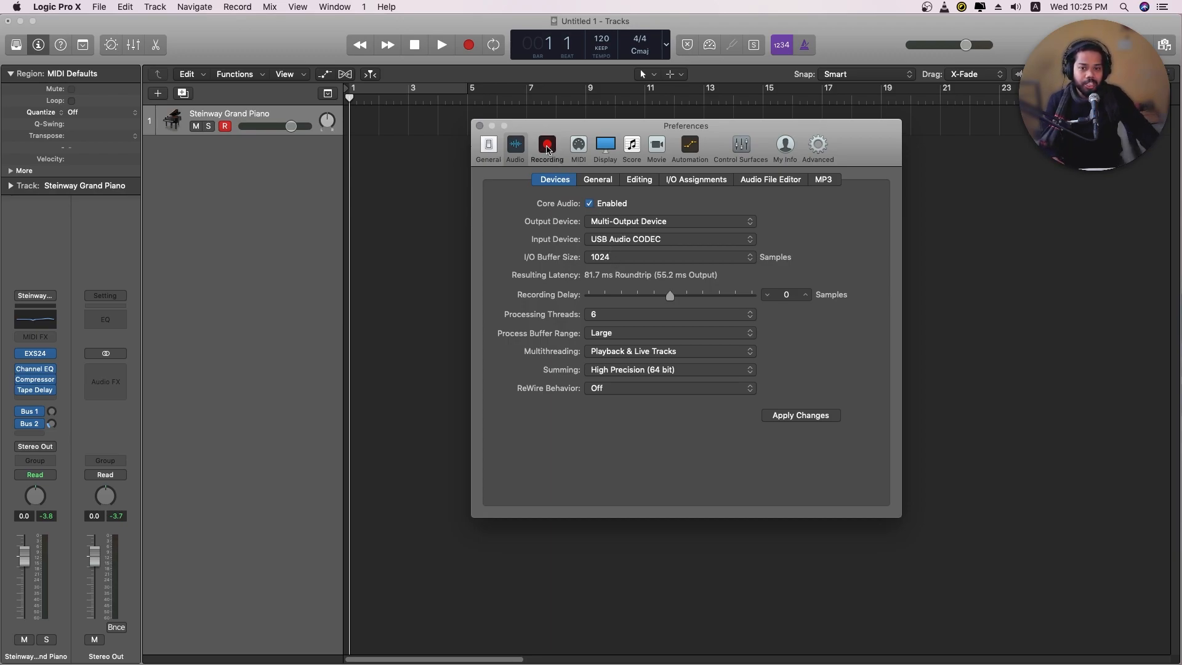
pyautogui.click(606, 205)
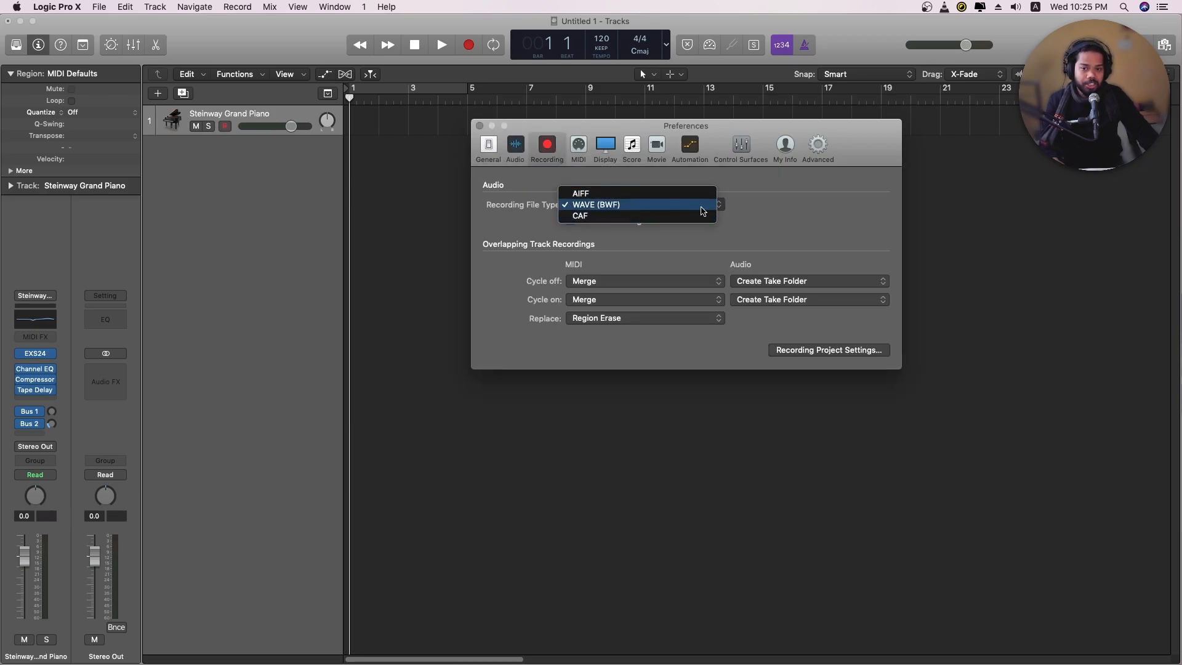
pyautogui.click(762, 215)
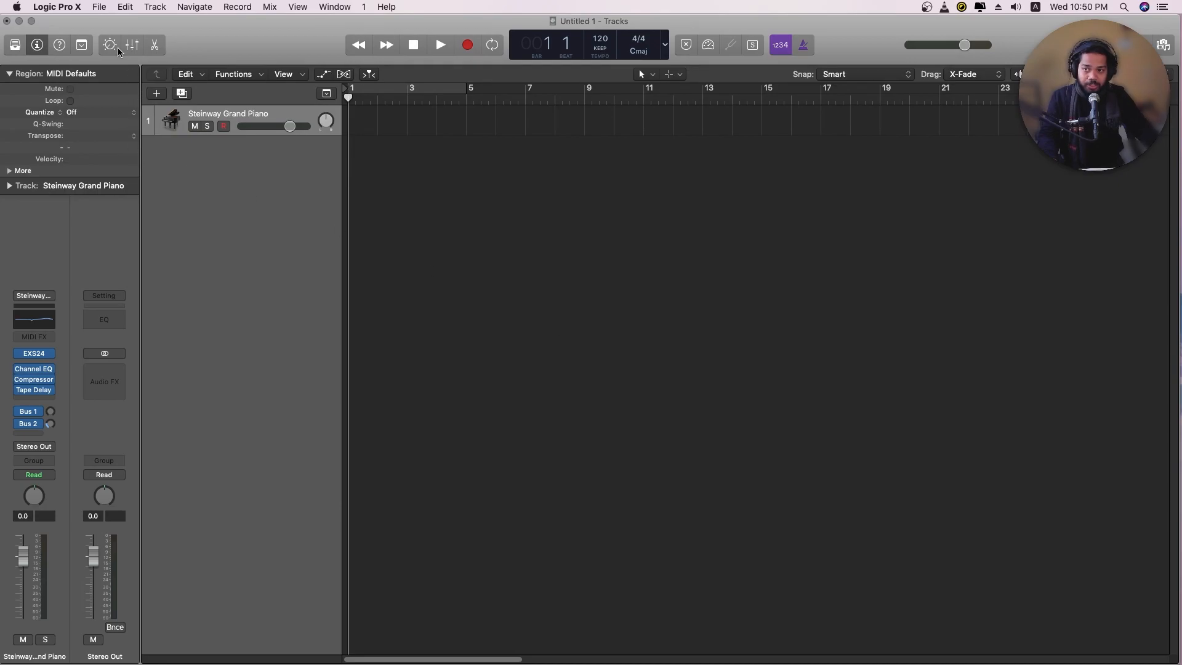
# Open the project's audio settings and examine the sample rate choices
pyautogui.click(99, 7)
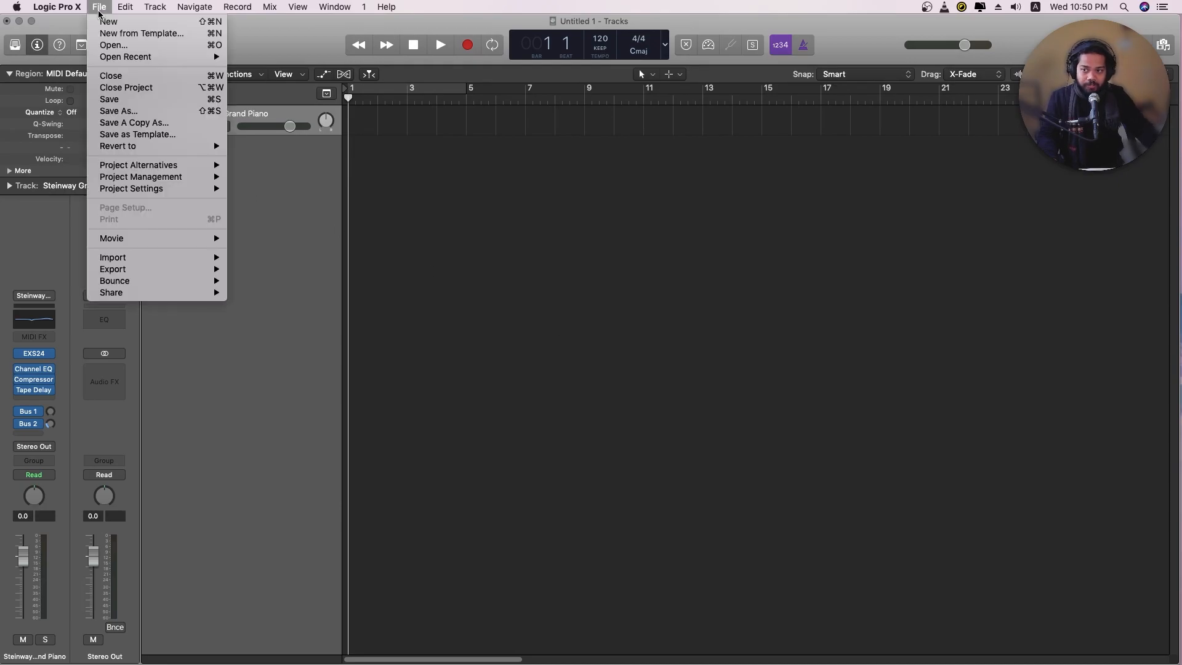
pyautogui.moveTo(148, 189)
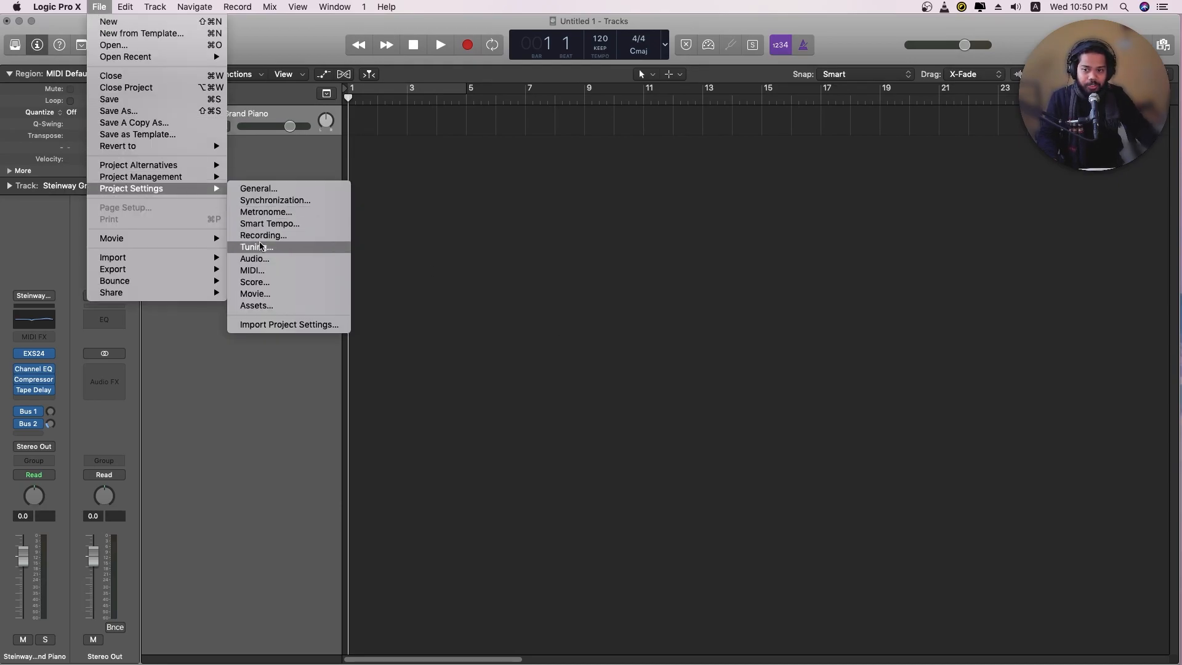
pyautogui.click(263, 259)
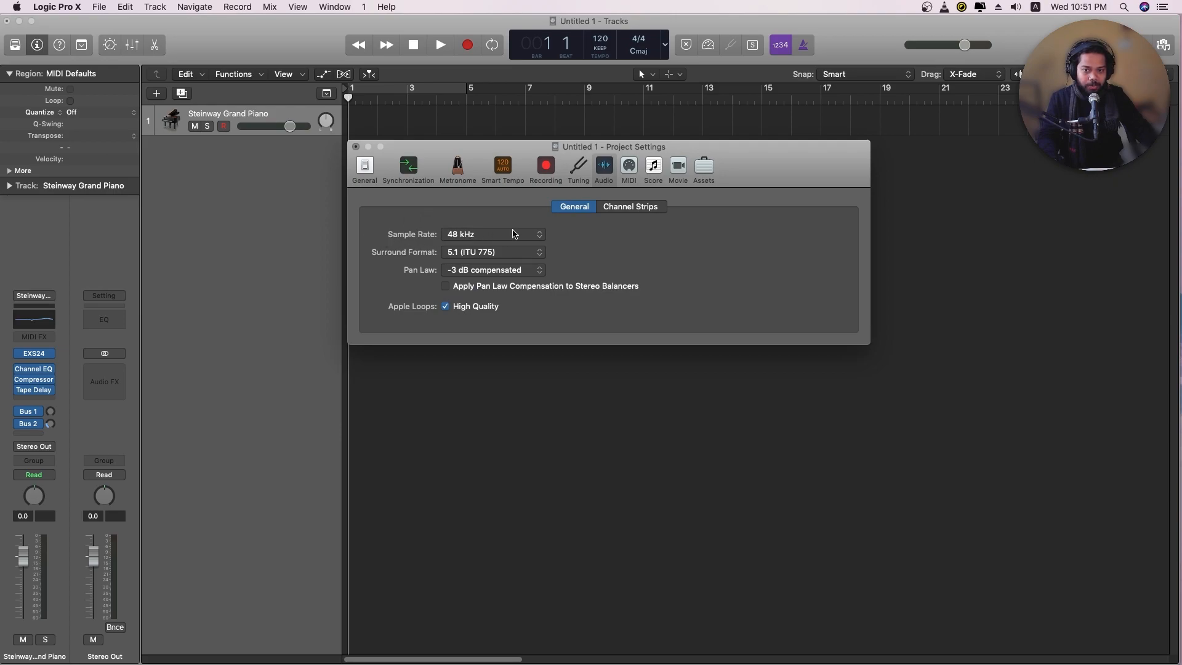
pyautogui.click(531, 235)
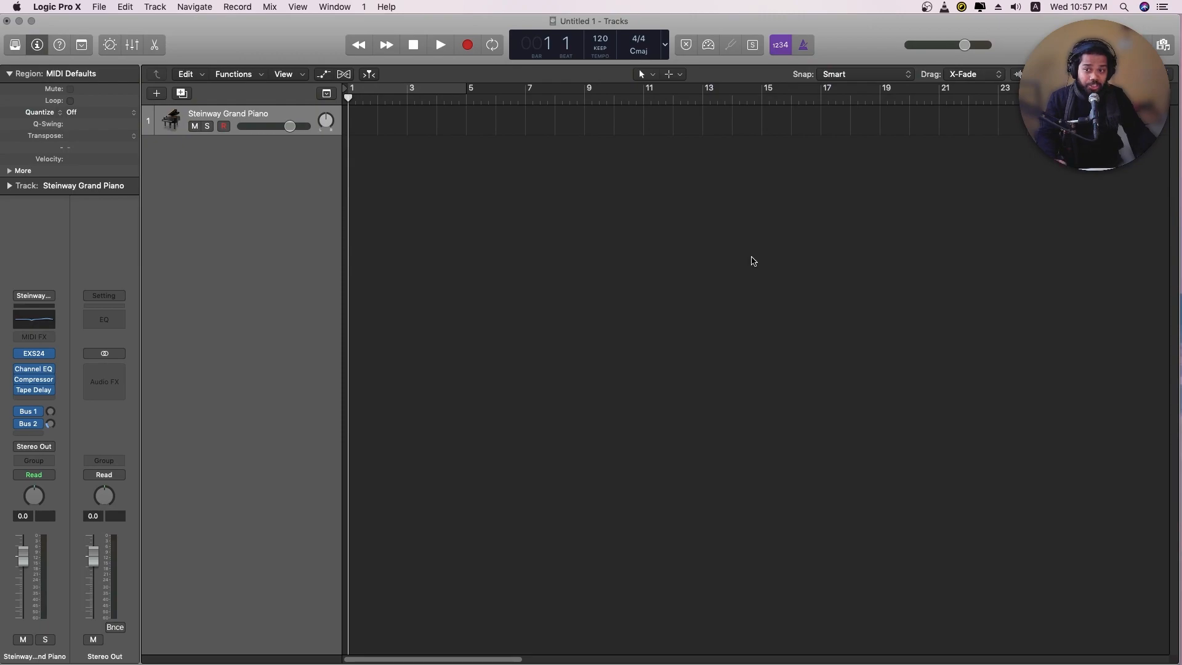
# Add one software instrument track with the default patch, and delete it again
pyautogui.click(156, 93)
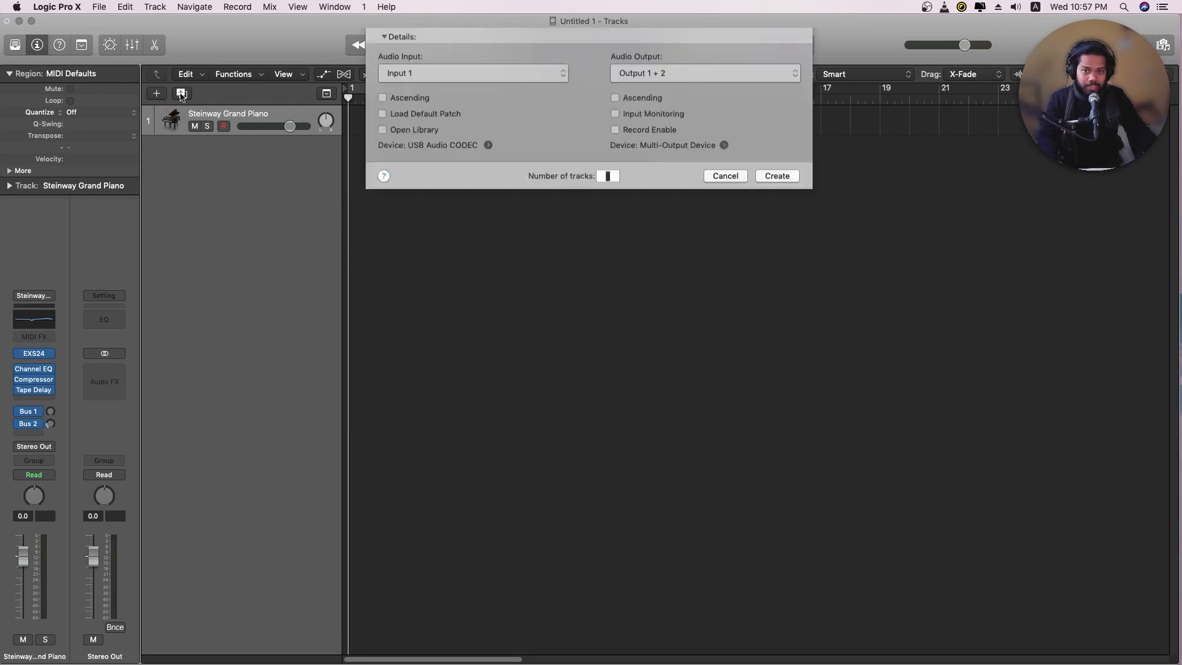
pyautogui.click(431, 58)
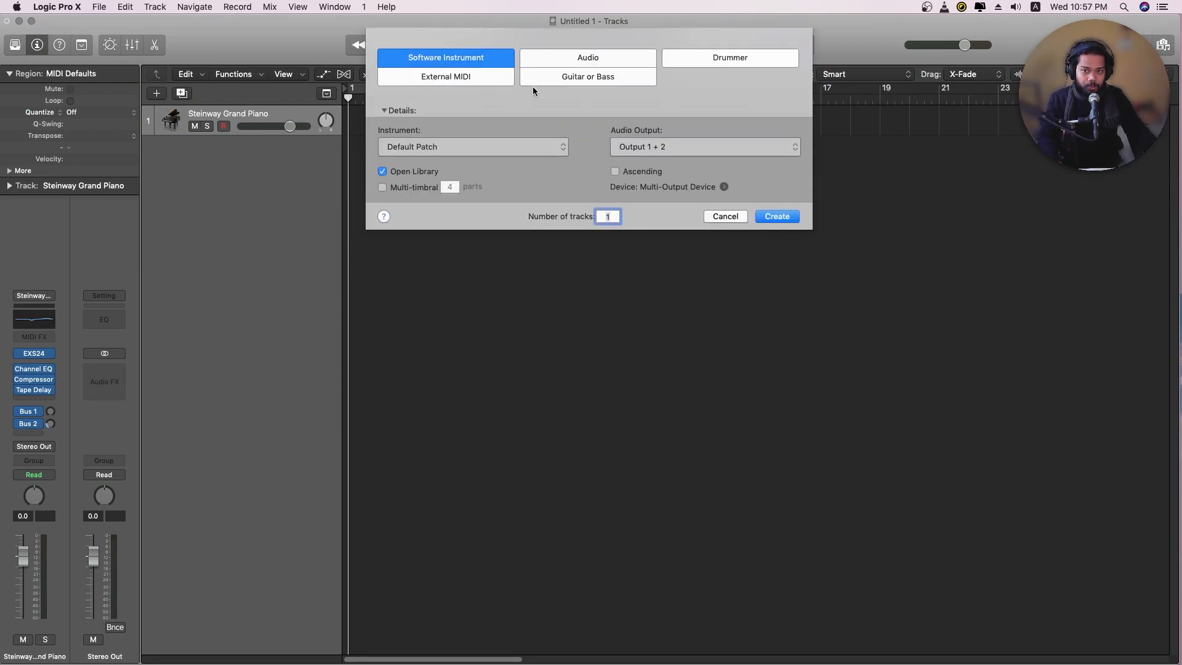
pyautogui.click(776, 216)
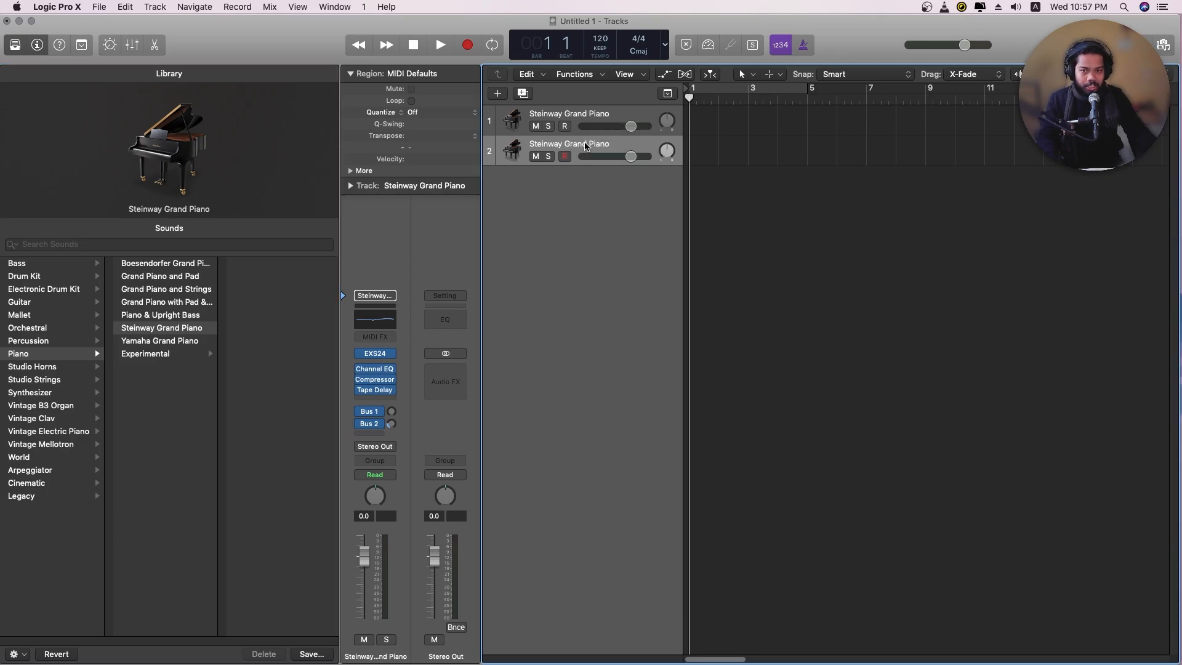
pyautogui.press('super+BackSpace')
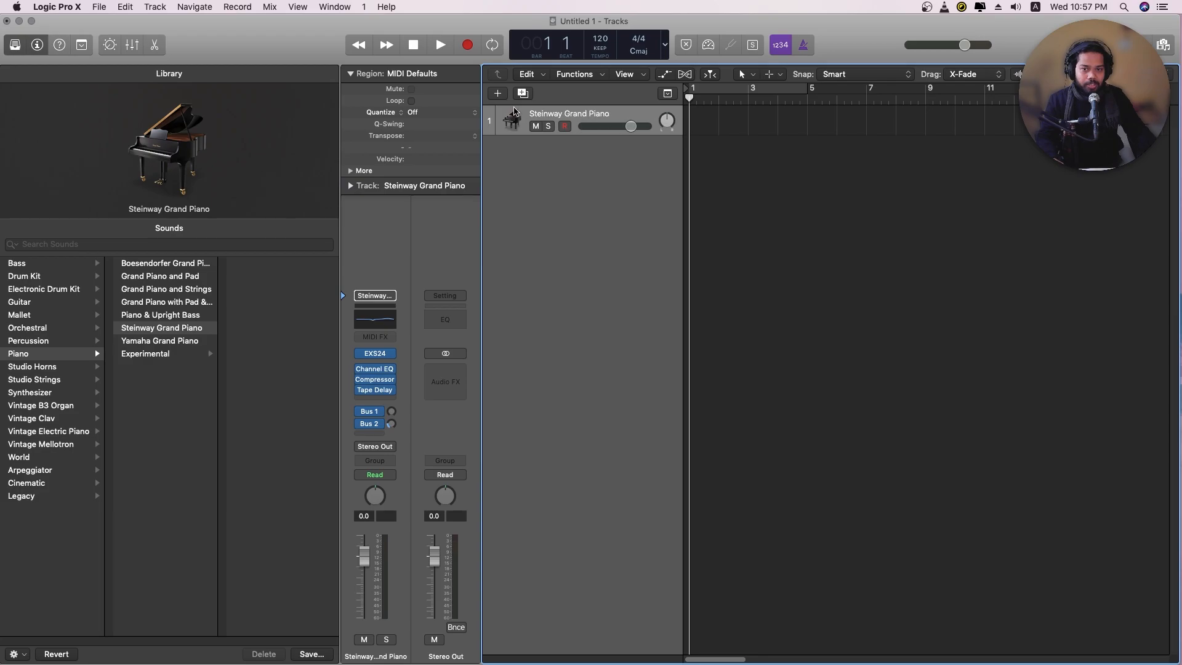
# Create one audio track with Input 1 as source and Output 1 + 2, and hide the sound library
pyautogui.click(498, 94)
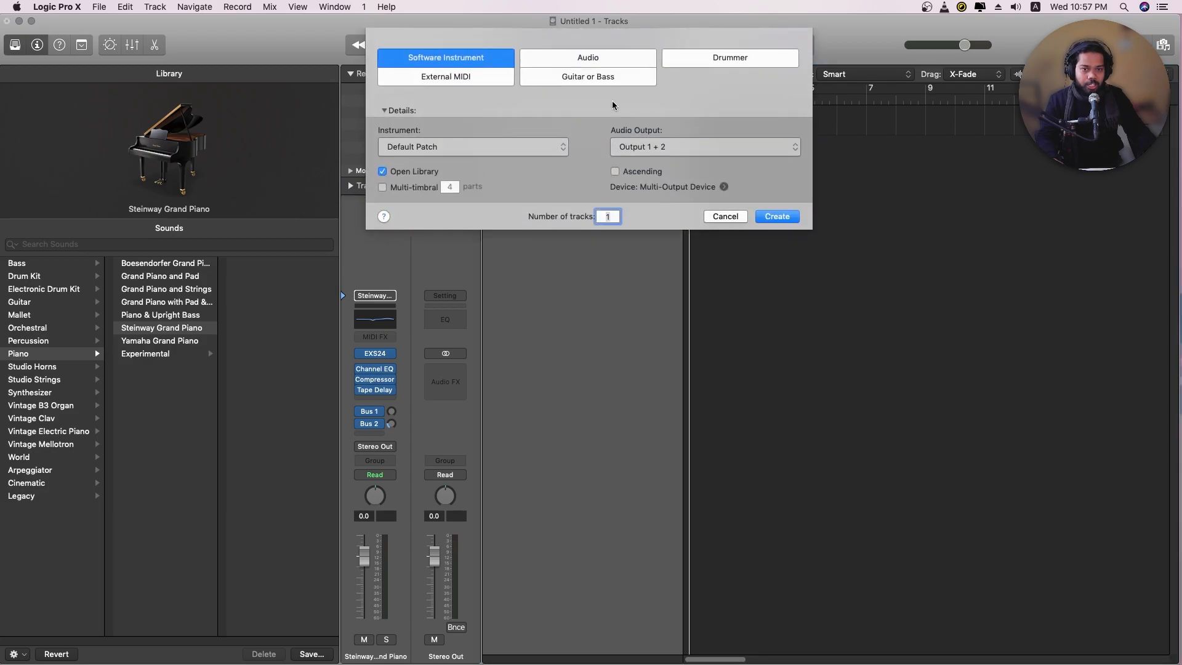
pyautogui.click(579, 64)
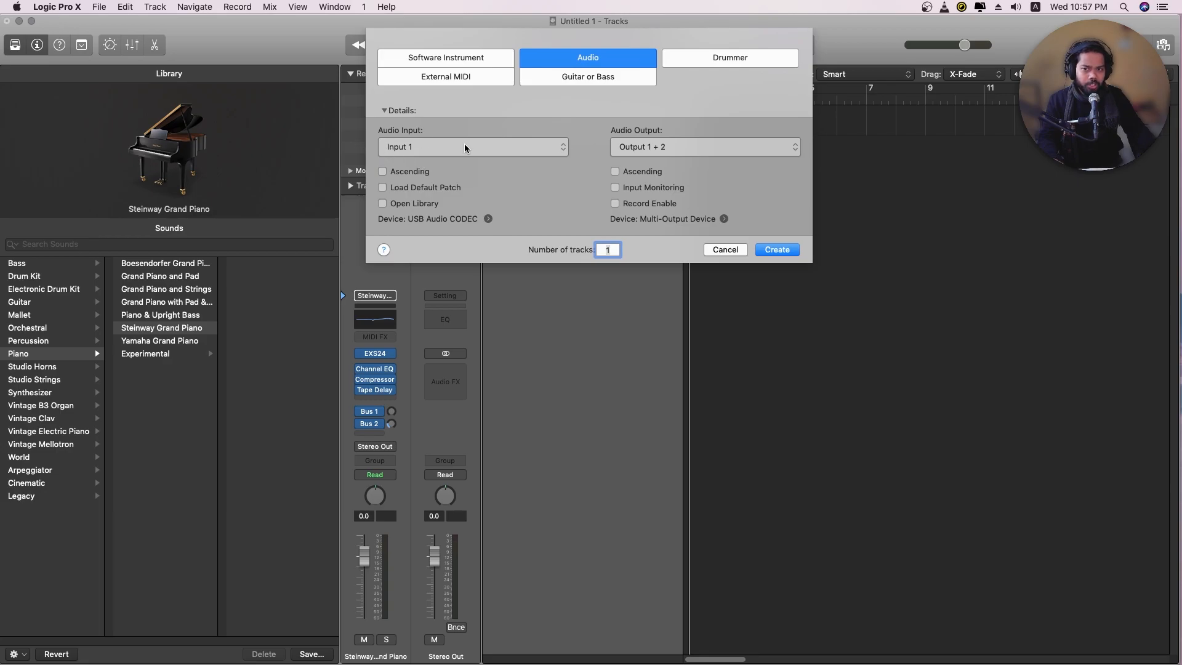
pyautogui.click(774, 250)
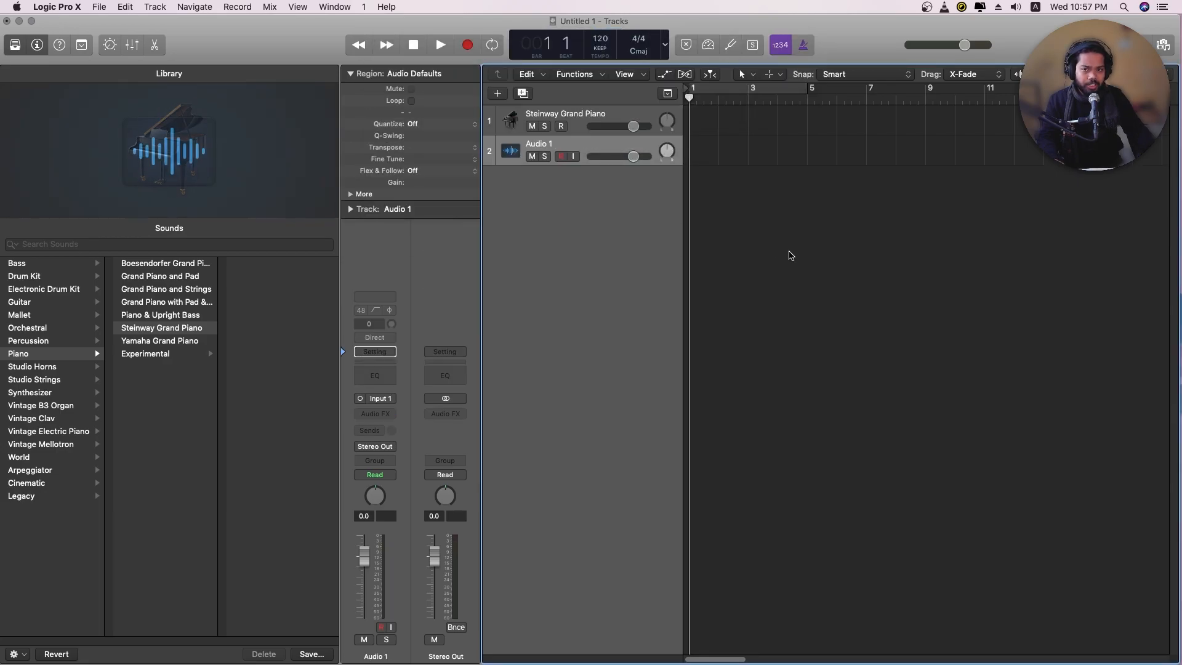
pyautogui.press('y')
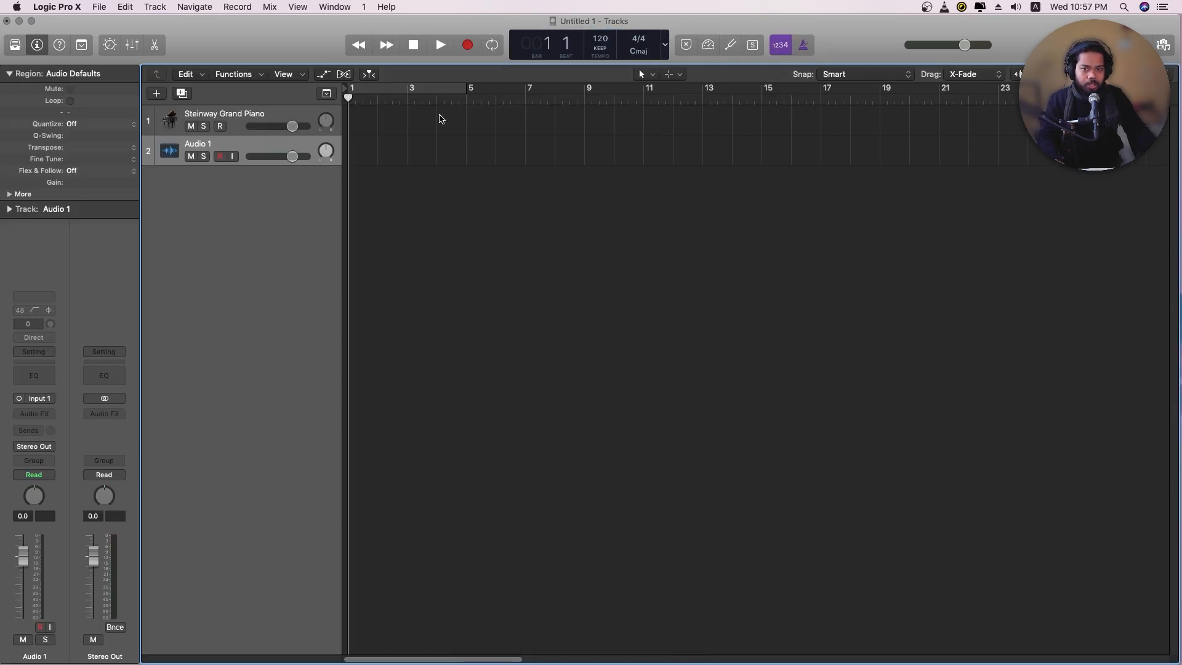
# Give the Audio 1 track a microphone icon and check its input assignment to Input 1
pyautogui.click(170, 152)
pyautogui.click(498, 54)
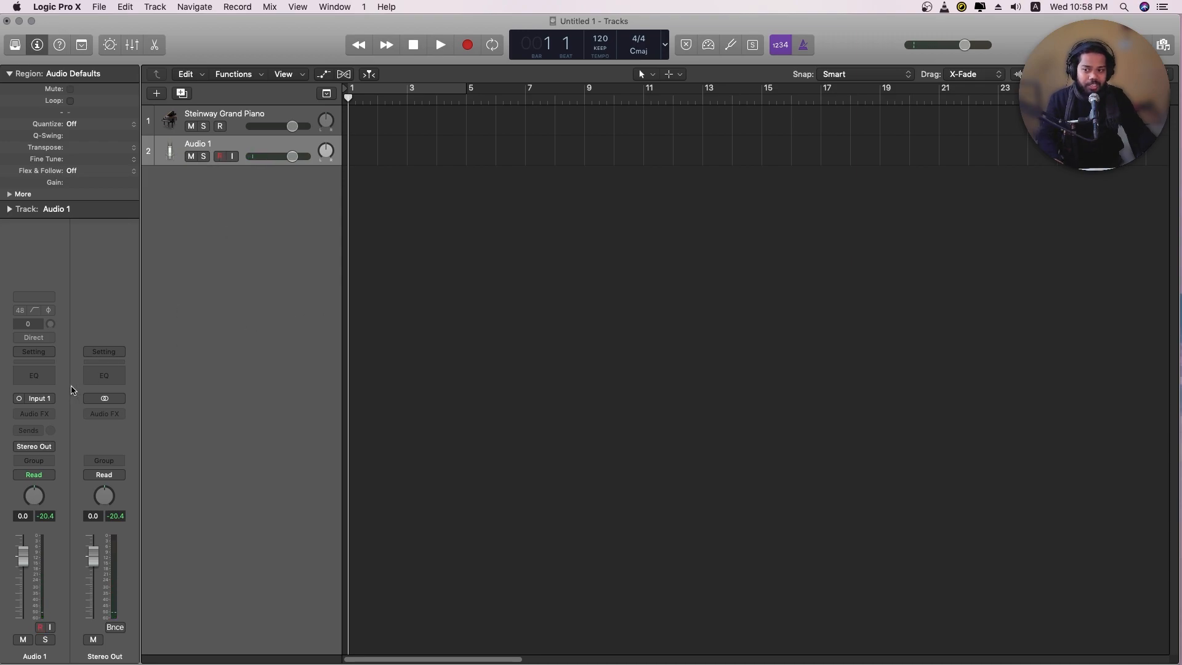
pyautogui.click(48, 399)
pyautogui.moveTo(55, 444)
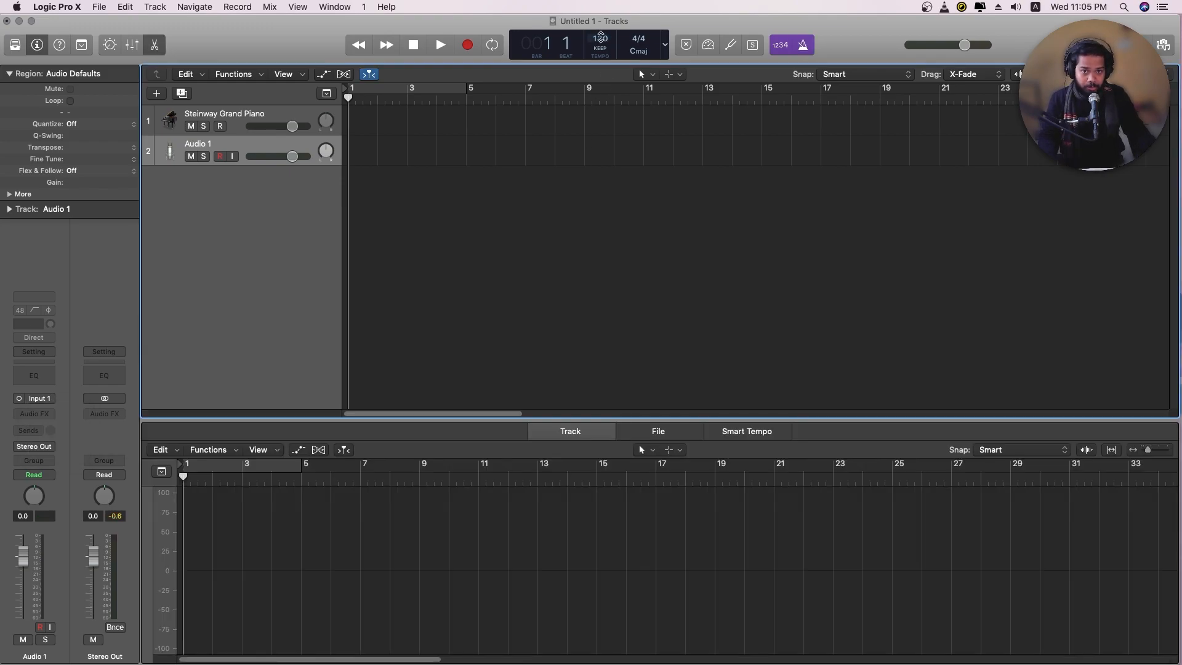
# Set the project tempo to 100 and the key signature to A minor
pyautogui.moveTo(600, 39); pyautogui.dragTo(600, 51)
pyautogui.click(639, 50)
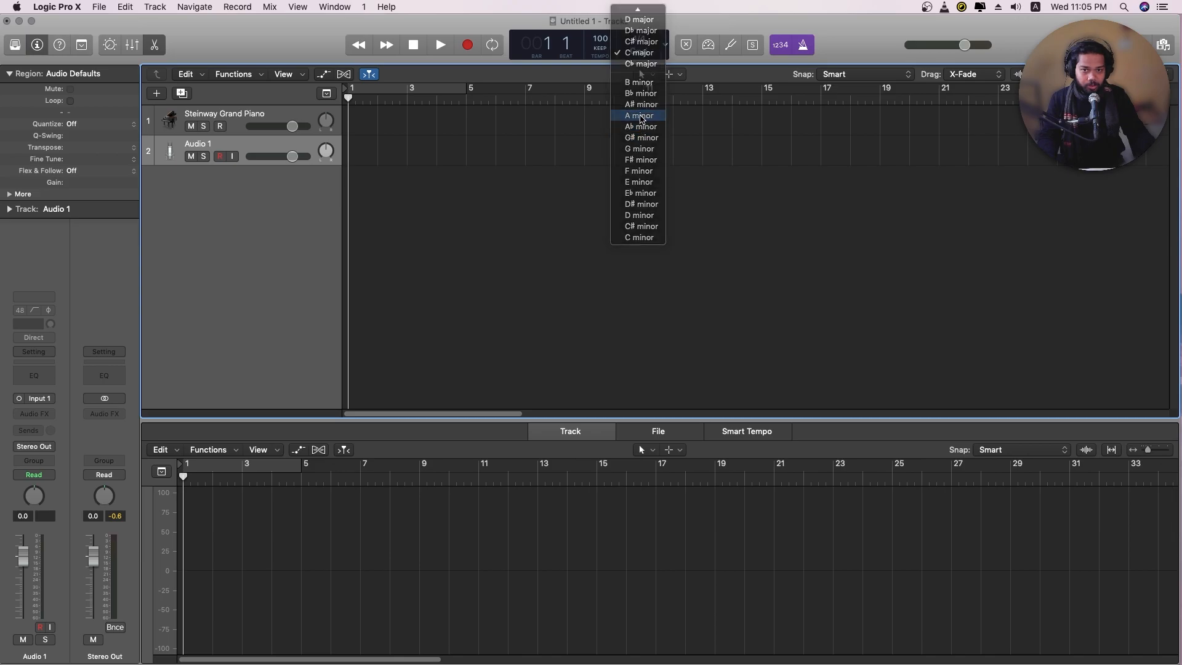
pyautogui.click(641, 116)
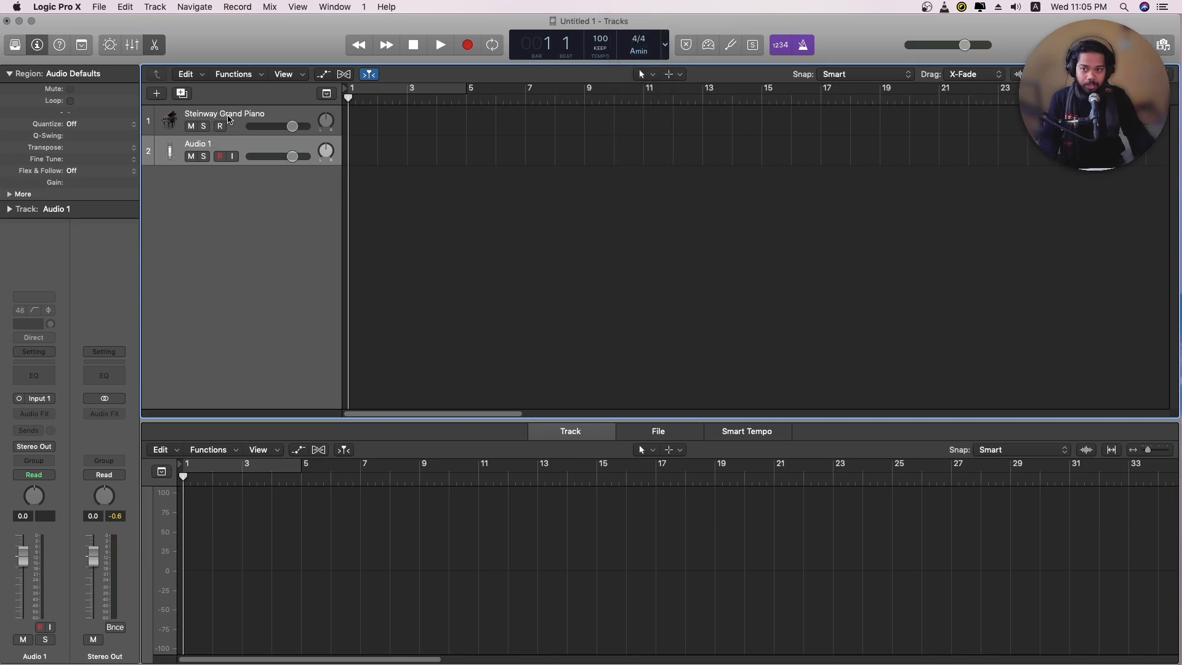
# Record a piano performance on the Steinway Grand Piano track up to about bar 14
pyautogui.click(229, 119)
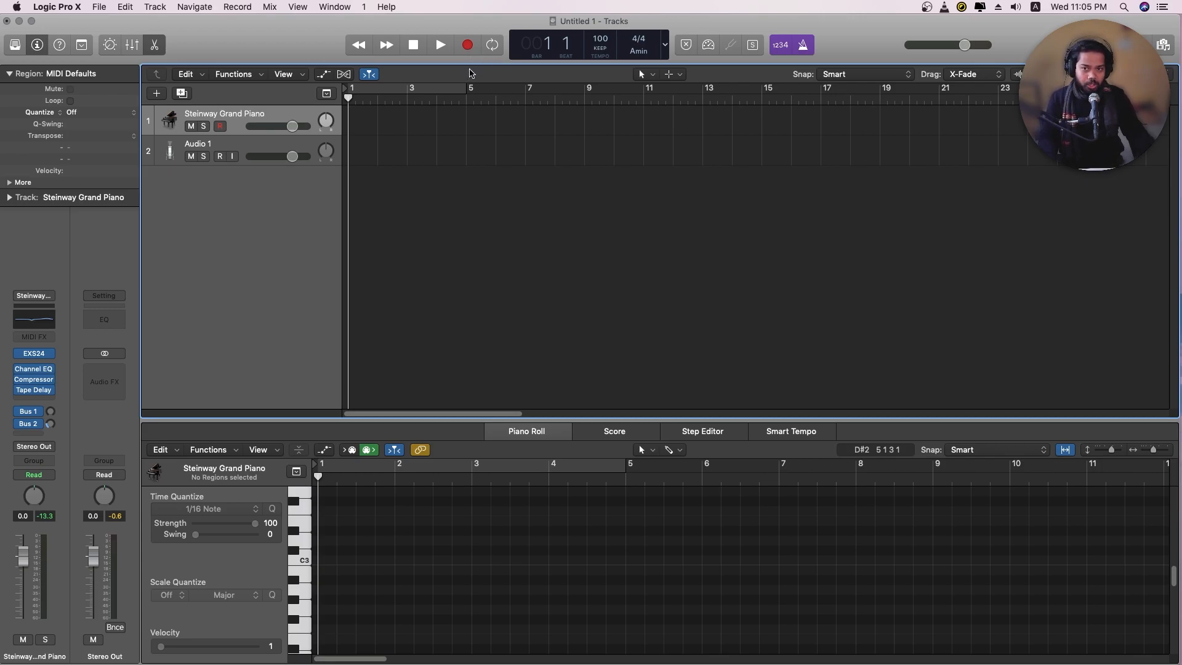
pyautogui.click(468, 46)
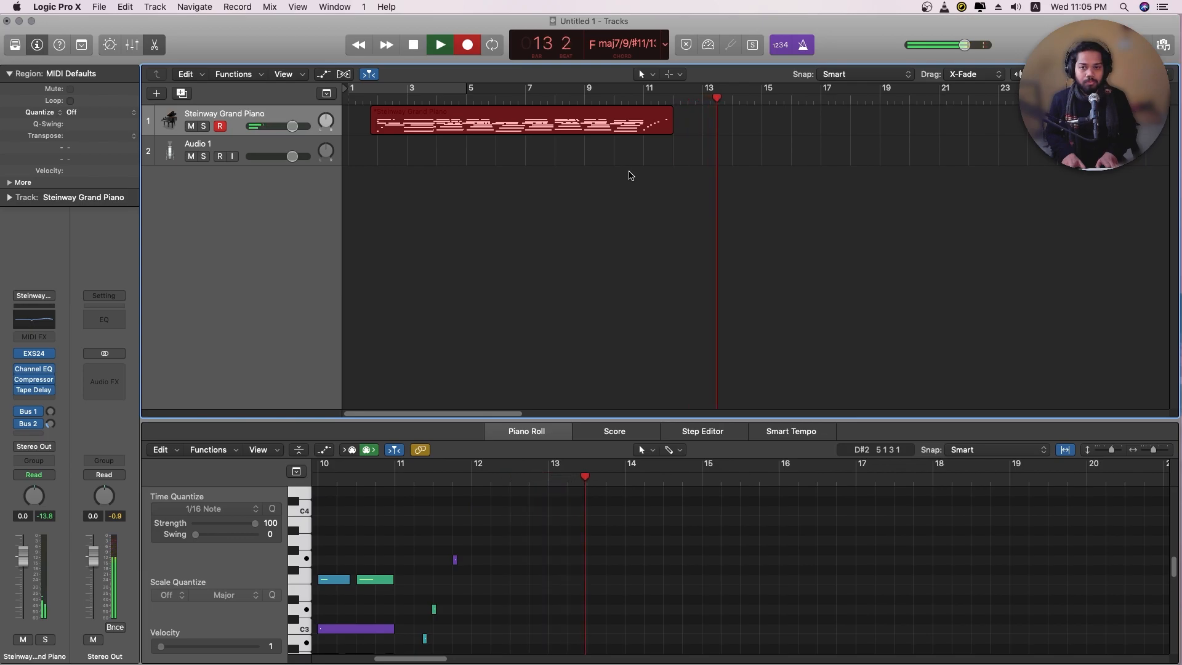
pyautogui.press('space')
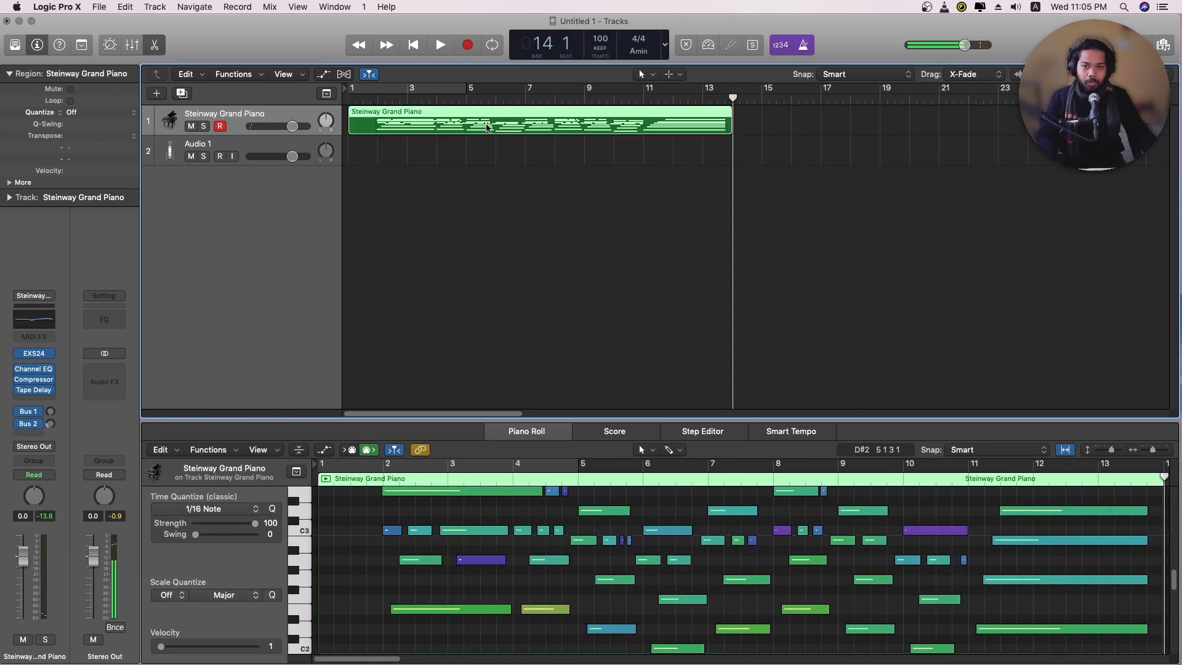
# Enlarge the piano roll, select all recorded piano notes and choose 1/16 Note time quantization for them
pyautogui.press('e')
pyautogui.press('e')
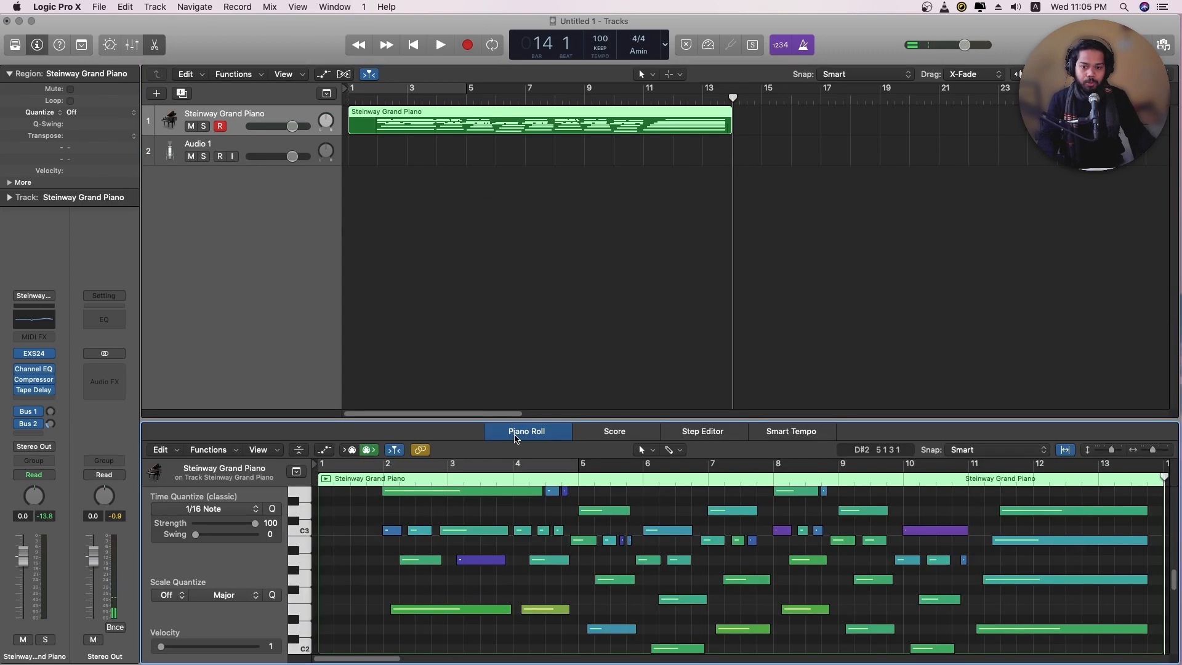
pyautogui.moveTo(517, 421); pyautogui.dragTo(513, 206)
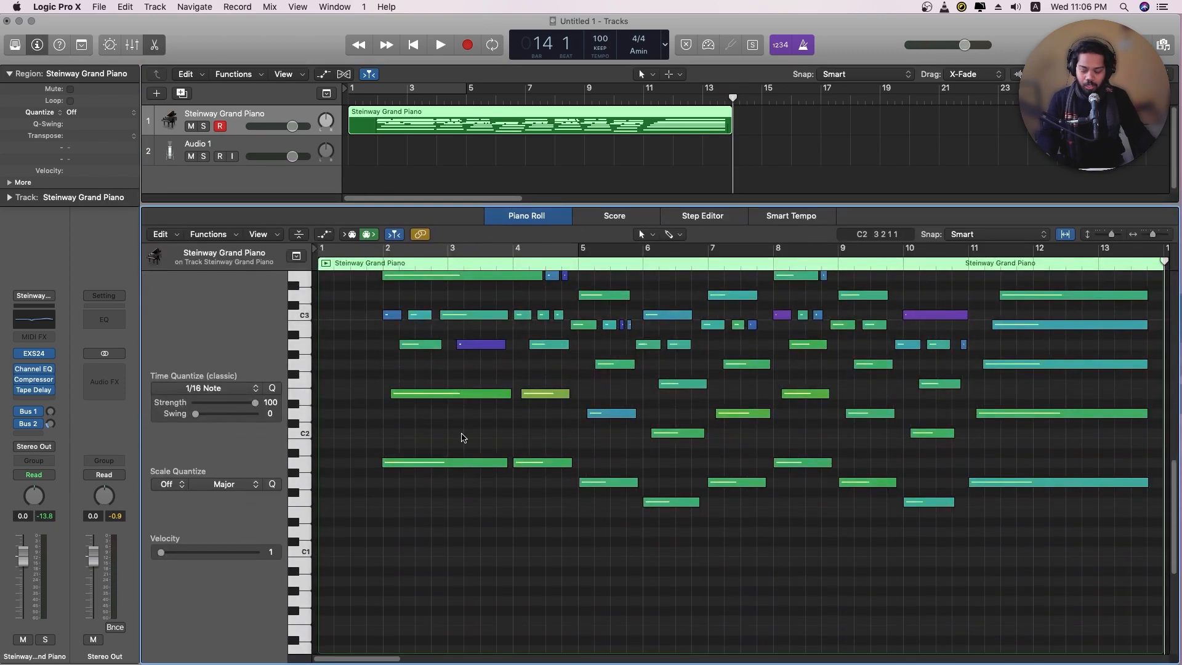
pyautogui.press('super+a')
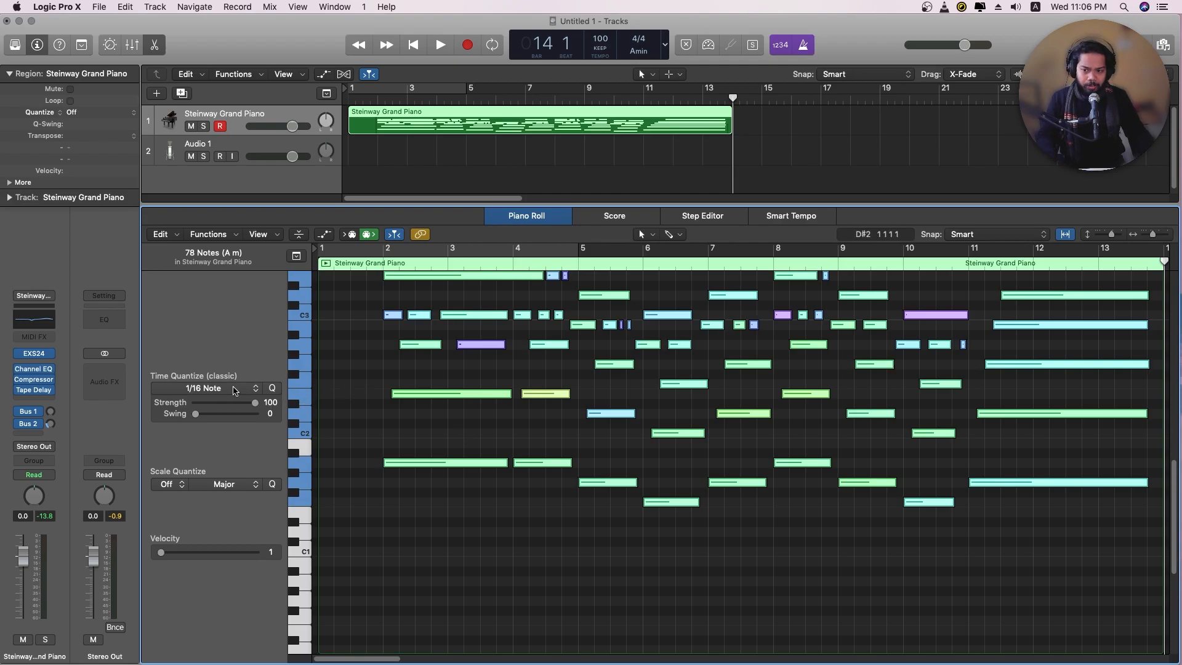
pyautogui.click(241, 390)
pyautogui.scroll(1, 348, 420)
pyautogui.moveTo(431, 207); pyautogui.dragTo(433, 302)
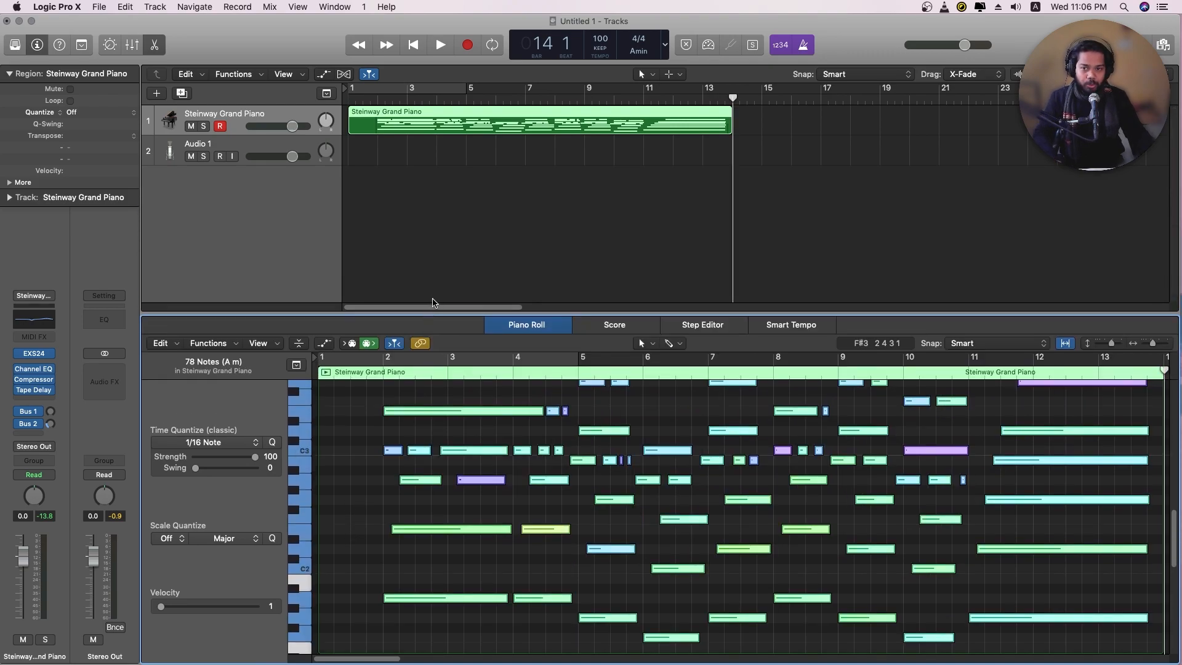
# Record a vocal performance on the Audio 1 track
pyautogui.click(277, 155)
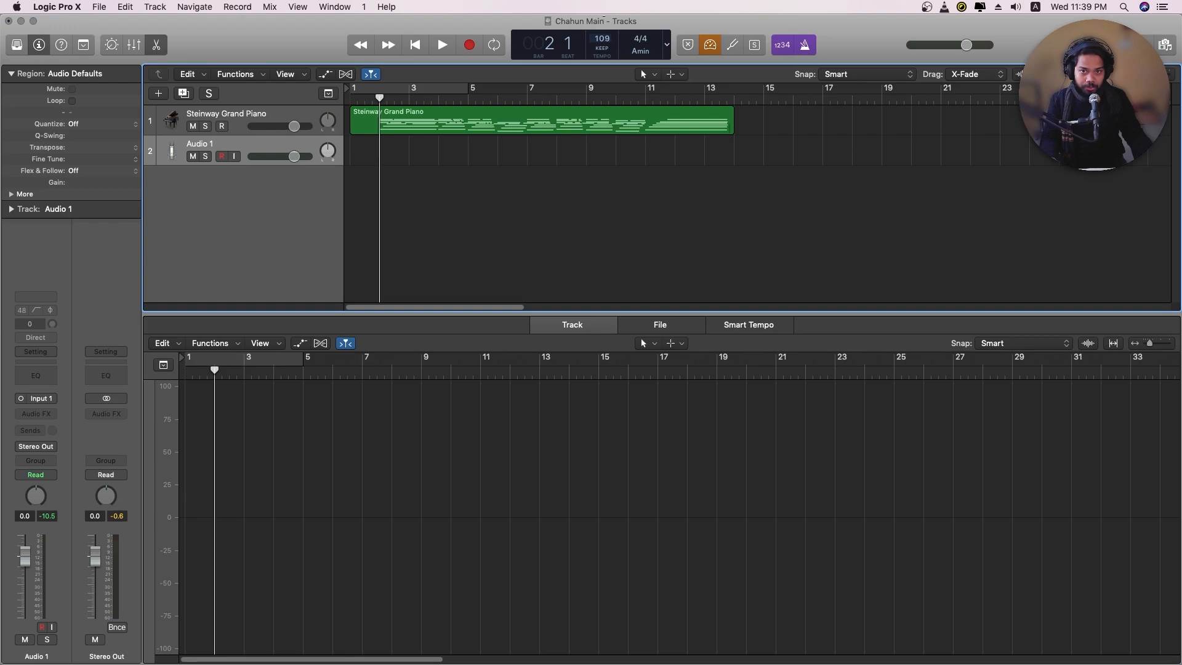
pyautogui.press('r')
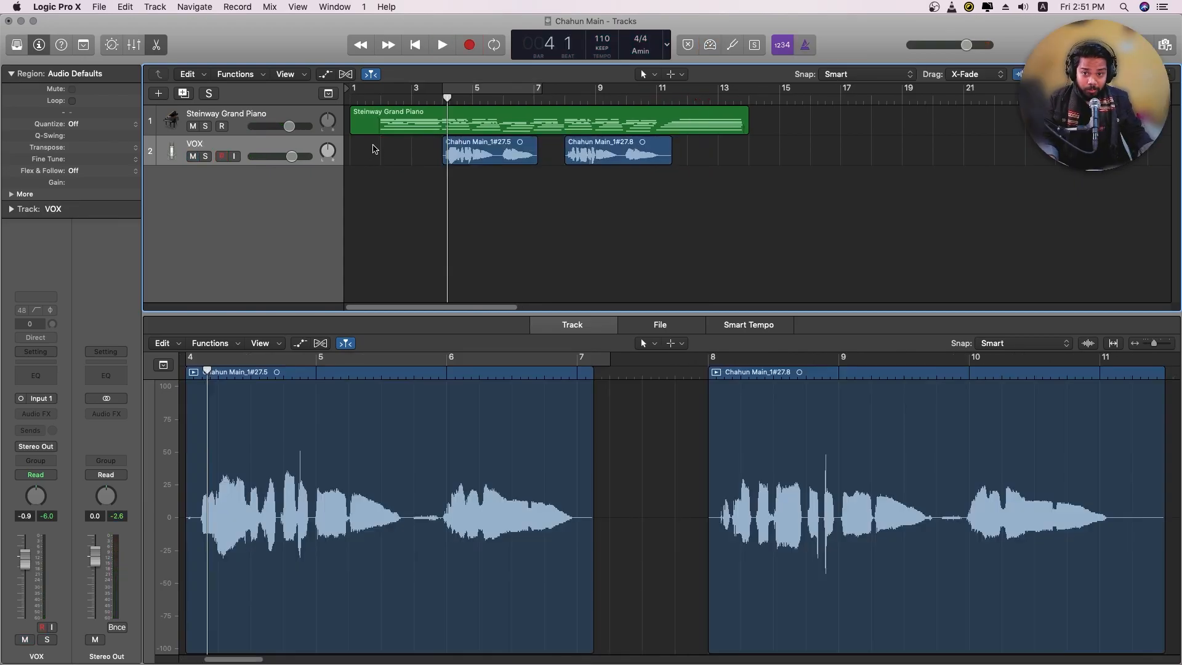
# Set the cycle range over bars 4 to 7 around the first vocal region and solo the VOX track
pyautogui.moveTo(452, 92); pyautogui.dragTo(533, 92)
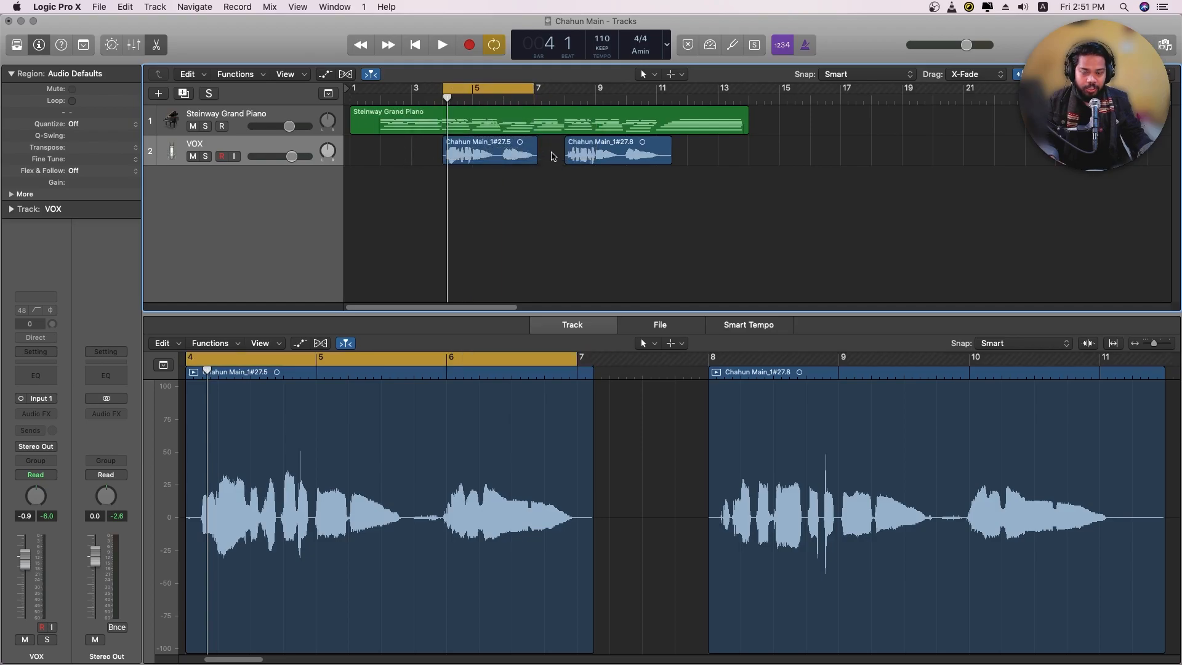
pyautogui.click(205, 157)
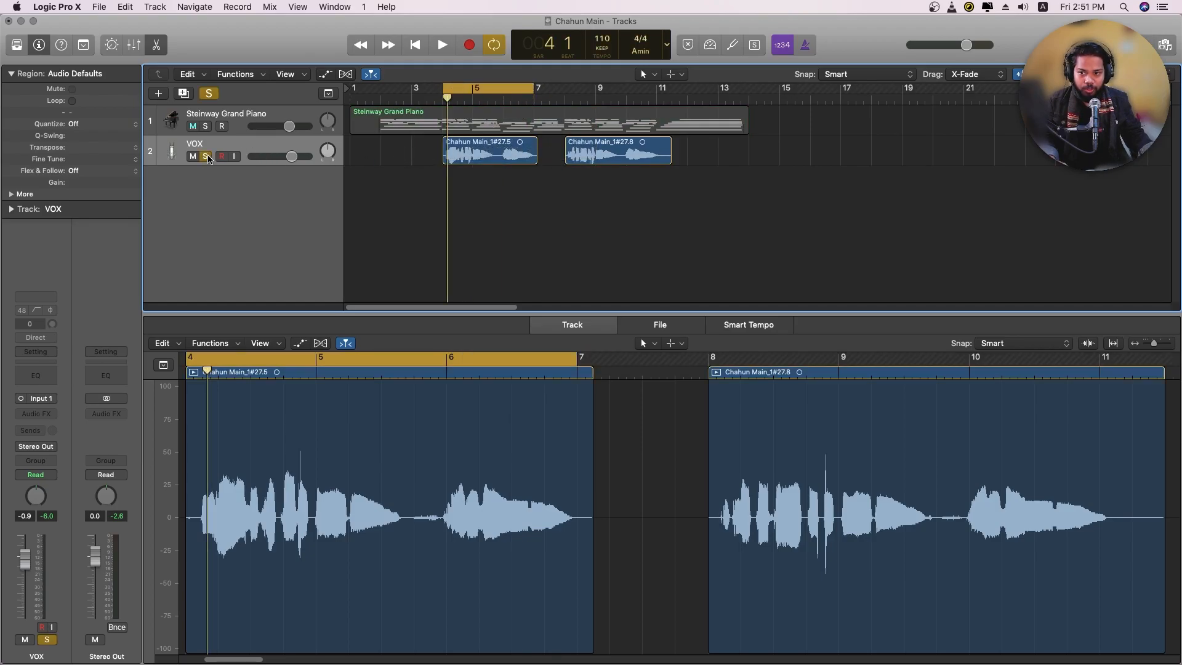
# Insert Channel EQ on the VOX track, load the Male Vox 01 voice preset and start playback
pyautogui.click(36, 375)
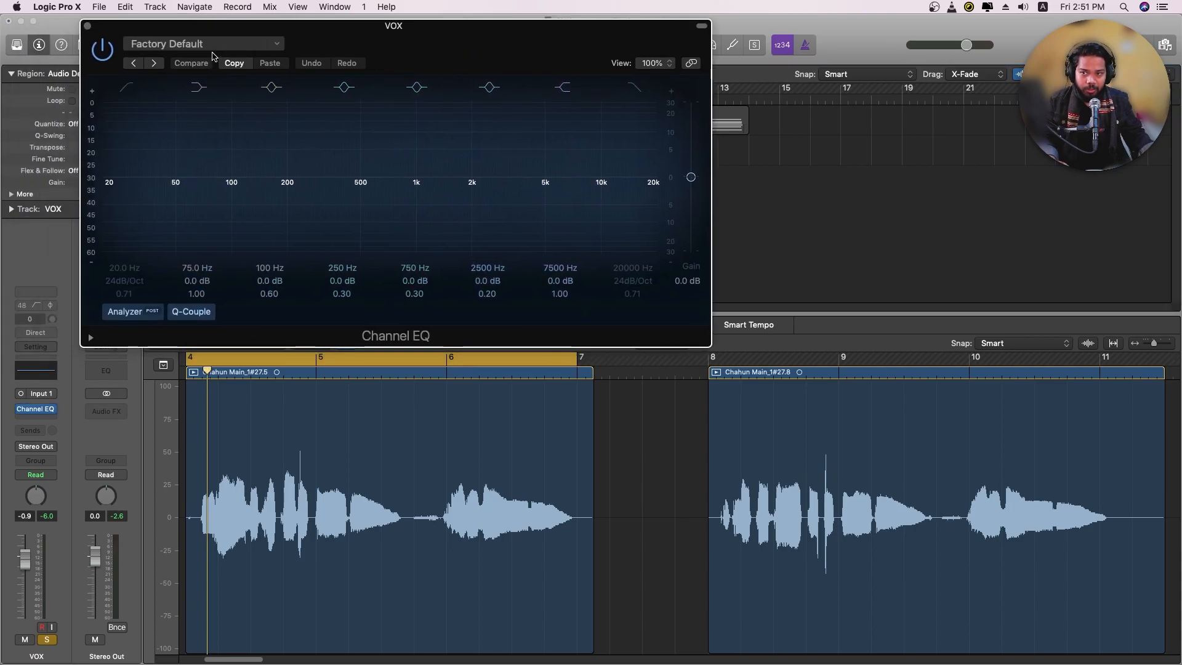
pyautogui.click(213, 44)
pyautogui.moveTo(202, 325)
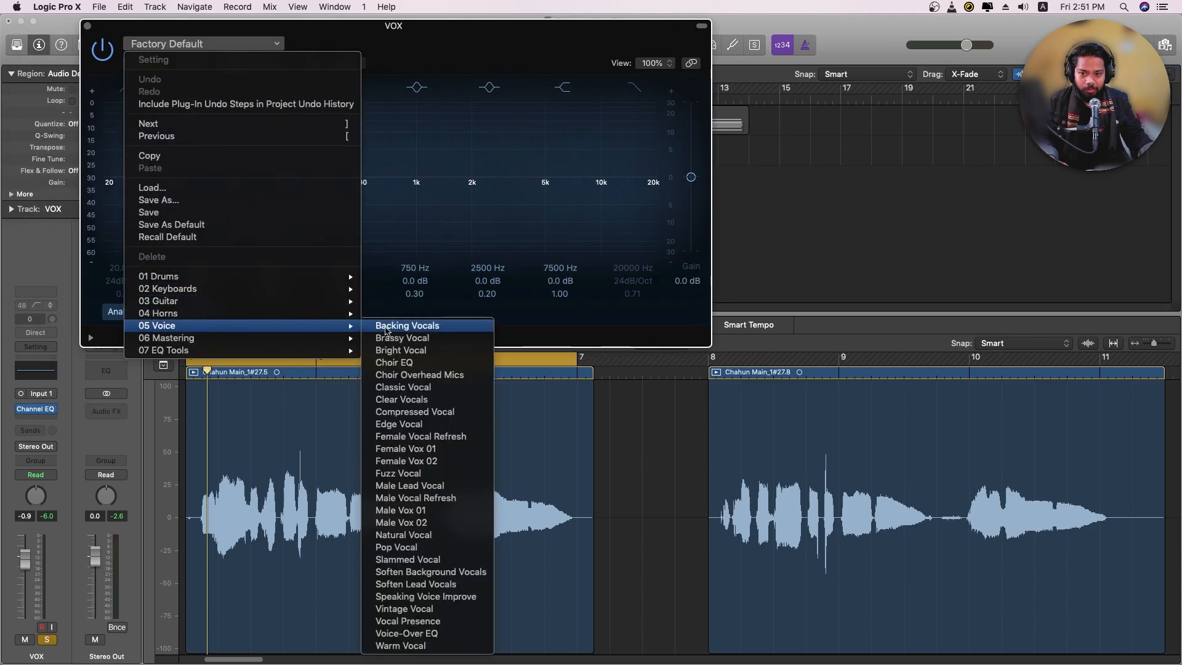
pyautogui.click(418, 511)
pyautogui.press('space')
pyautogui.moveTo(416, 25); pyautogui.dragTo(570, 45)
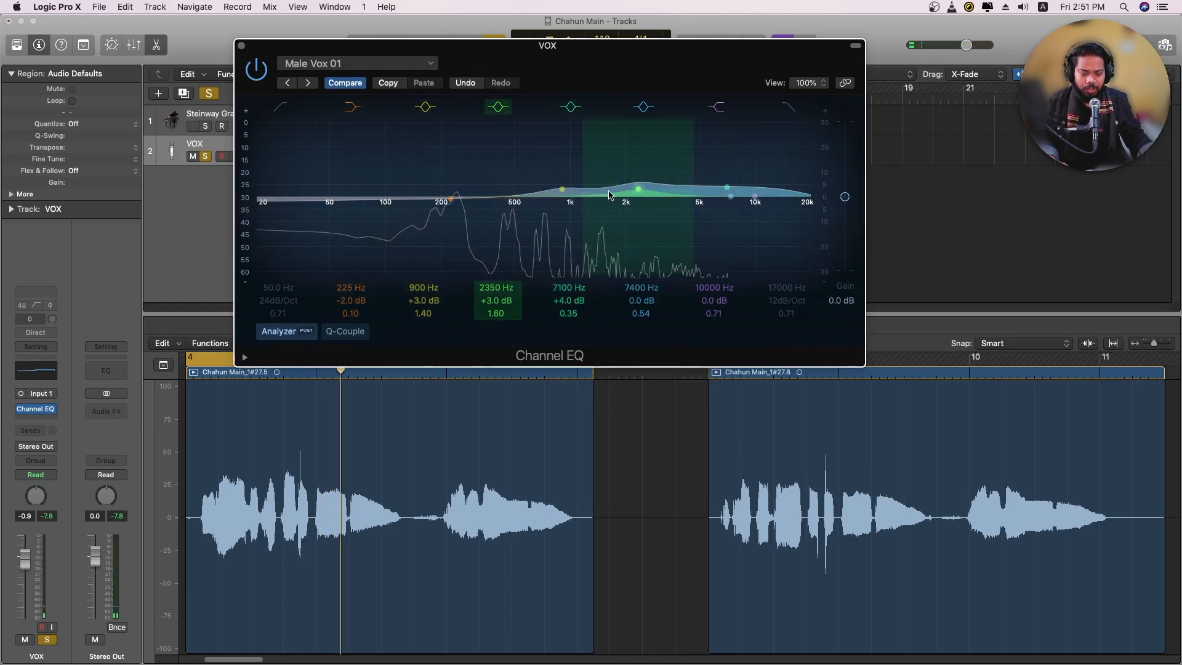
# Enable the EQ's low cut at 92 Hz and boost its high shelf 8.5 dB at 10400 Hz
pyautogui.click(280, 107)
pyautogui.moveTo(328, 205); pyautogui.dragTo(382, 215)
pyautogui.moveTo(755, 196); pyautogui.dragTo(759, 172)
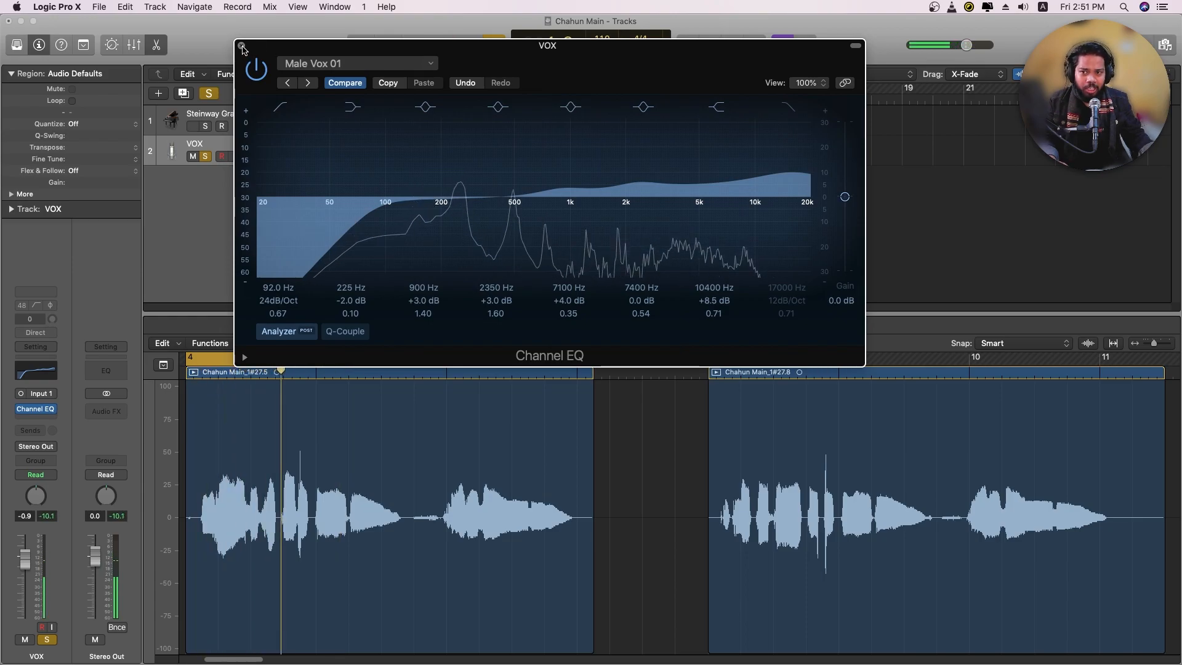
pyautogui.click(242, 47)
# Remove the Channel EQ plug-in from the VOX track
pyautogui.click(52, 411)
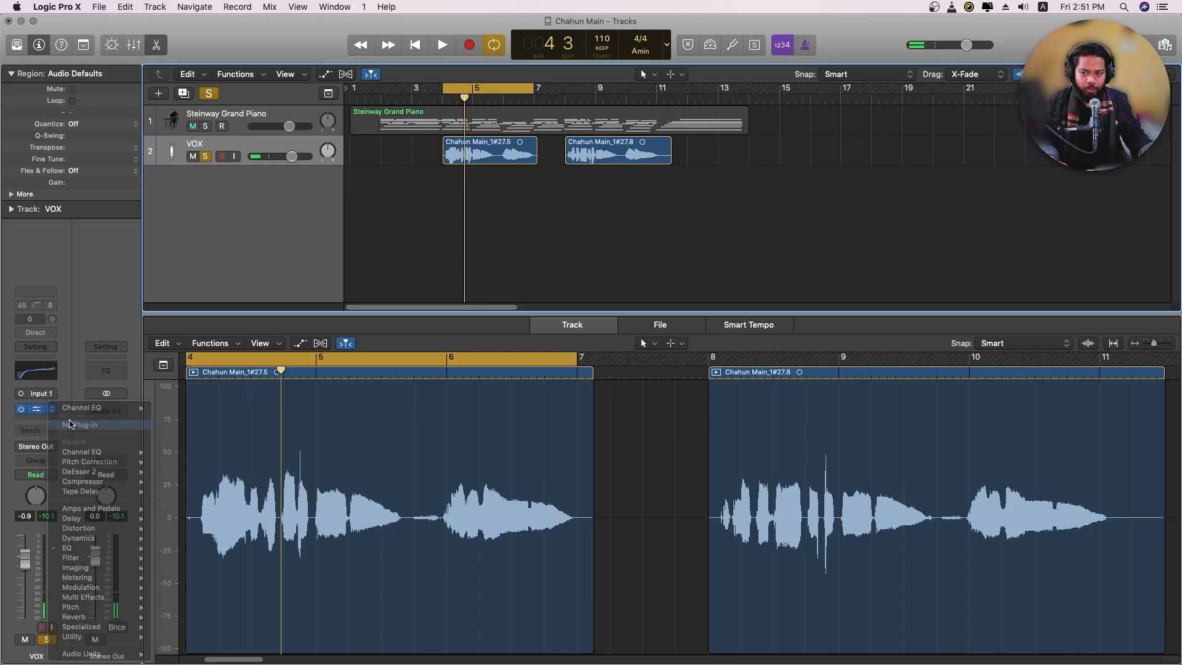
pyautogui.click(27, 413)
# Insert a fresh Channel EQ on the VOX track and enable its low cut at about 71 Hz
pyautogui.click(33, 380)
pyautogui.moveTo(356, 36); pyautogui.dragTo(491, 58)
pyautogui.click(193, 119)
pyautogui.moveTo(177, 210); pyautogui.dragTo(298, 204)
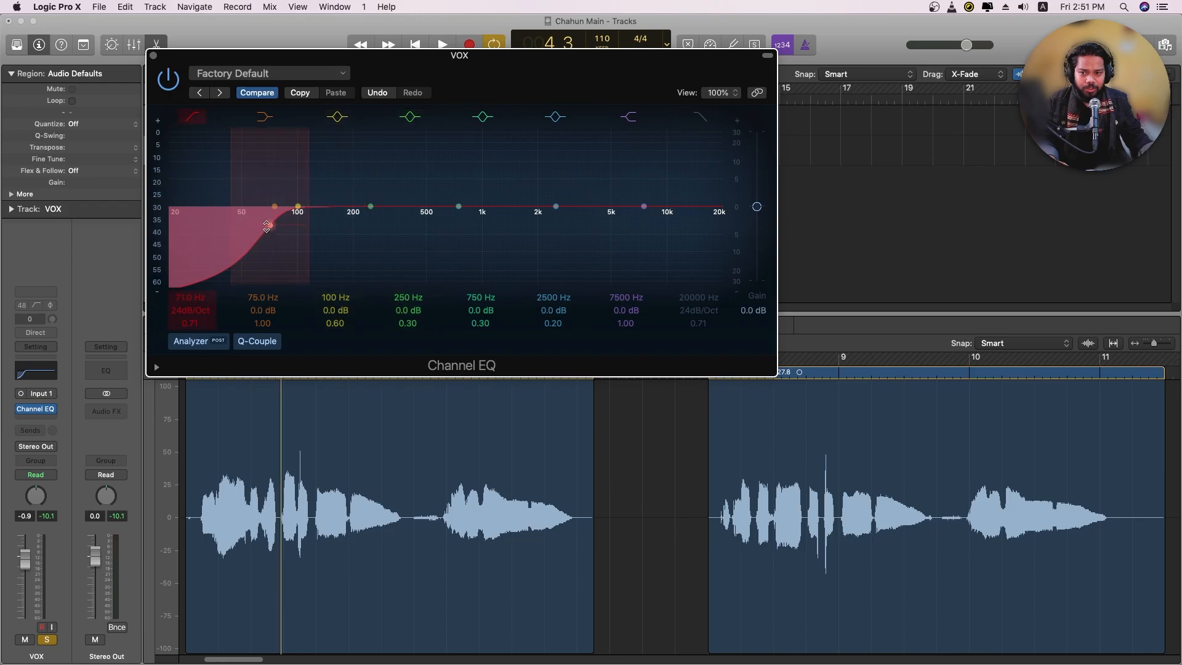
pyautogui.press('space')
# Shift the EQ's 250 Hz band to 215 Hz with a 1.5 dB cut and raise the low cut to 78 Hz
pyautogui.moveTo(370, 206); pyautogui.dragTo(357, 214)
pyautogui.moveTo(270, 226); pyautogui.dragTo(277, 225)
pyautogui.press('space')
# Boost the EQ's high shelf by 3 dB at 8100 Hz while listening to the vocal
pyautogui.moveTo(644, 207); pyautogui.dragTo(650, 196)
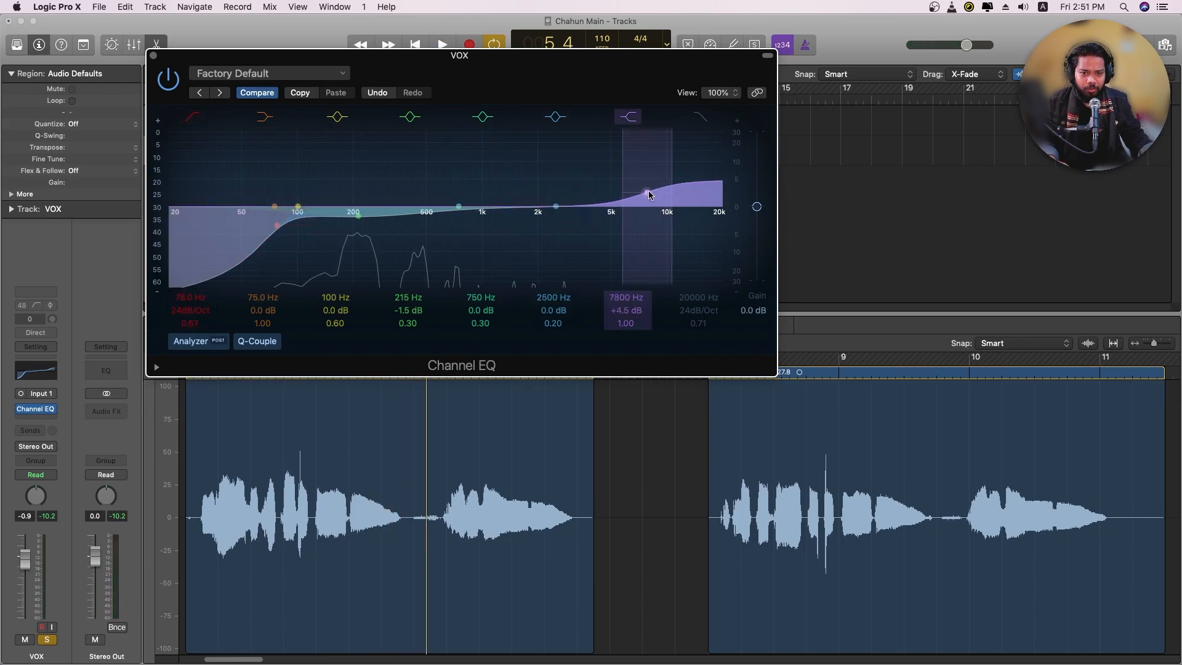
pyautogui.press('space')
pyautogui.moveTo(650, 195); pyautogui.dragTo(651, 201)
# Refine the EQ with a 1 dB cut at 205 Hz and an 81 Hz low cut at 36 dB/Oct
pyautogui.click(275, 229)
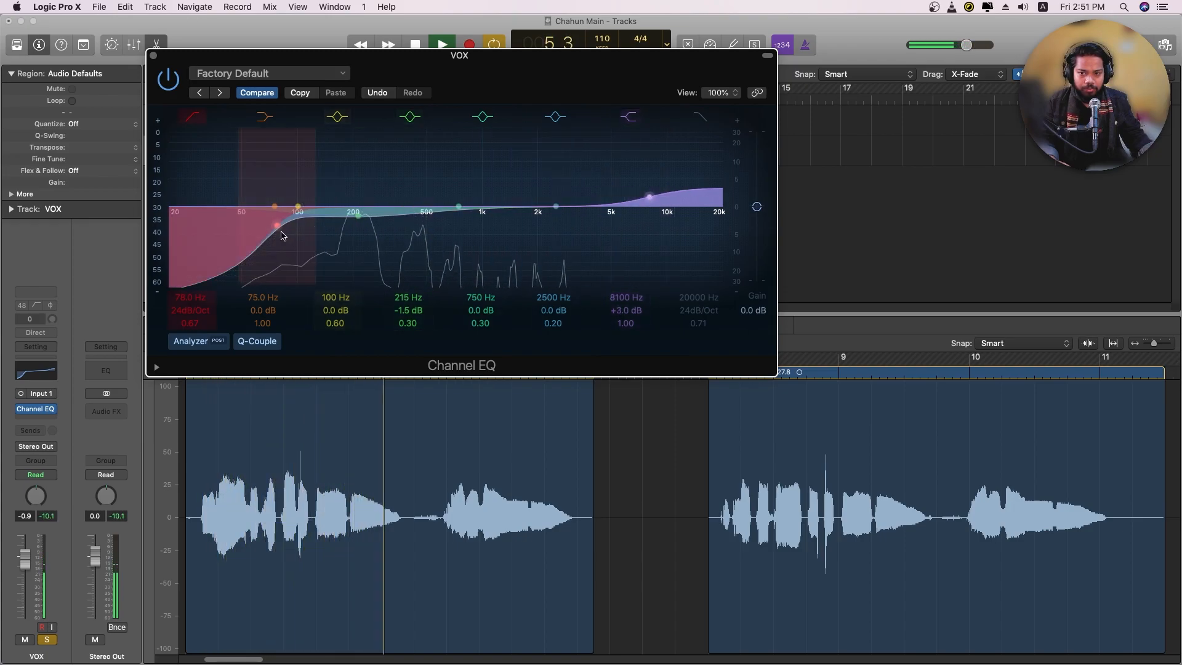
pyautogui.moveTo(358, 215); pyautogui.dragTo(354, 215)
pyautogui.press('space')
pyautogui.moveTo(276, 226); pyautogui.dragTo(283, 230)
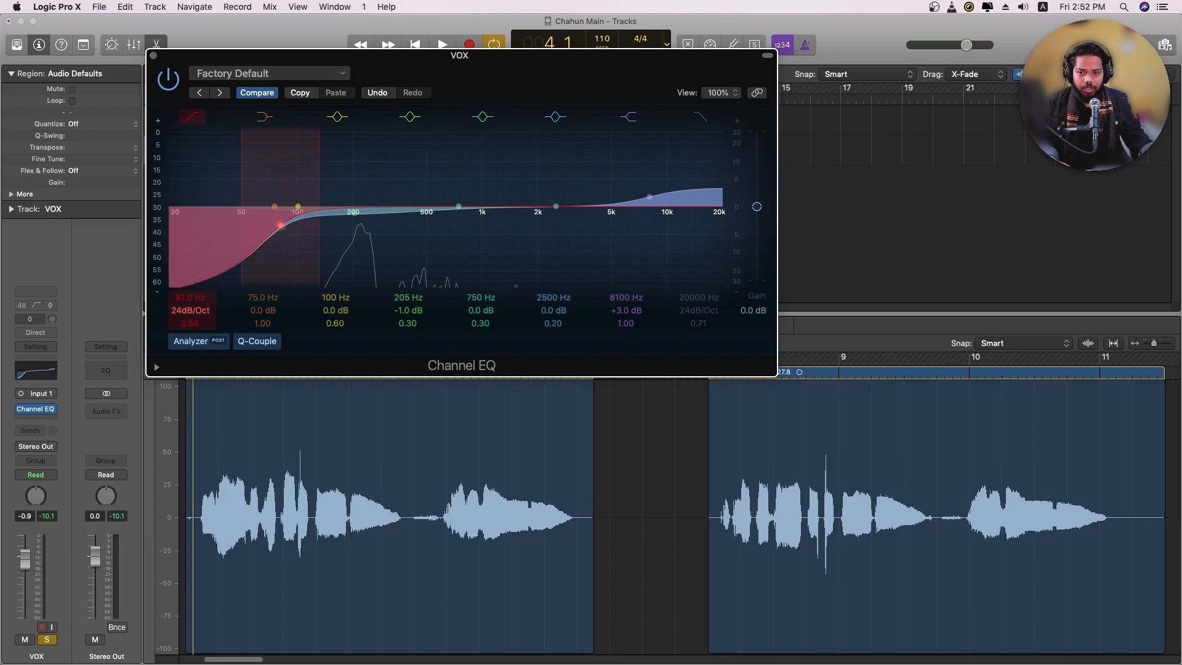
pyautogui.moveTo(190, 309); pyautogui.dragTo(190, 302)
pyautogui.press('space')
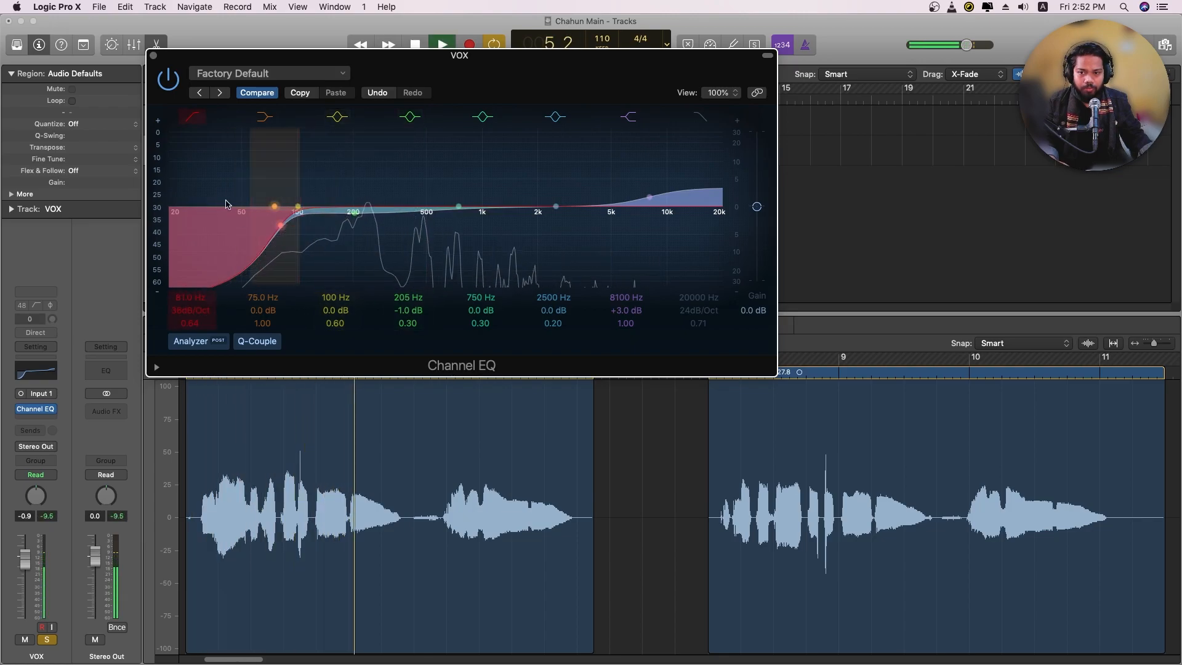
pyautogui.click(153, 55)
# Add DeEsser 2 after the Channel EQ on the VOX track and load its Male Vocal - Wide Band preset
pyautogui.click(53, 417)
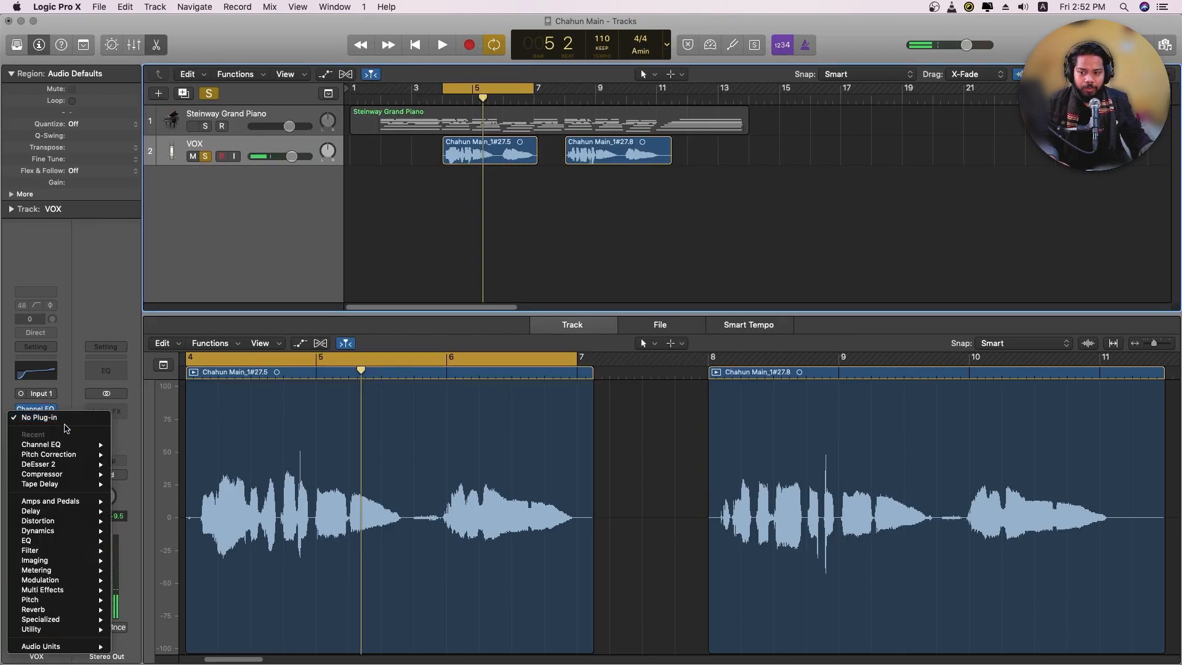
pyautogui.click(123, 465)
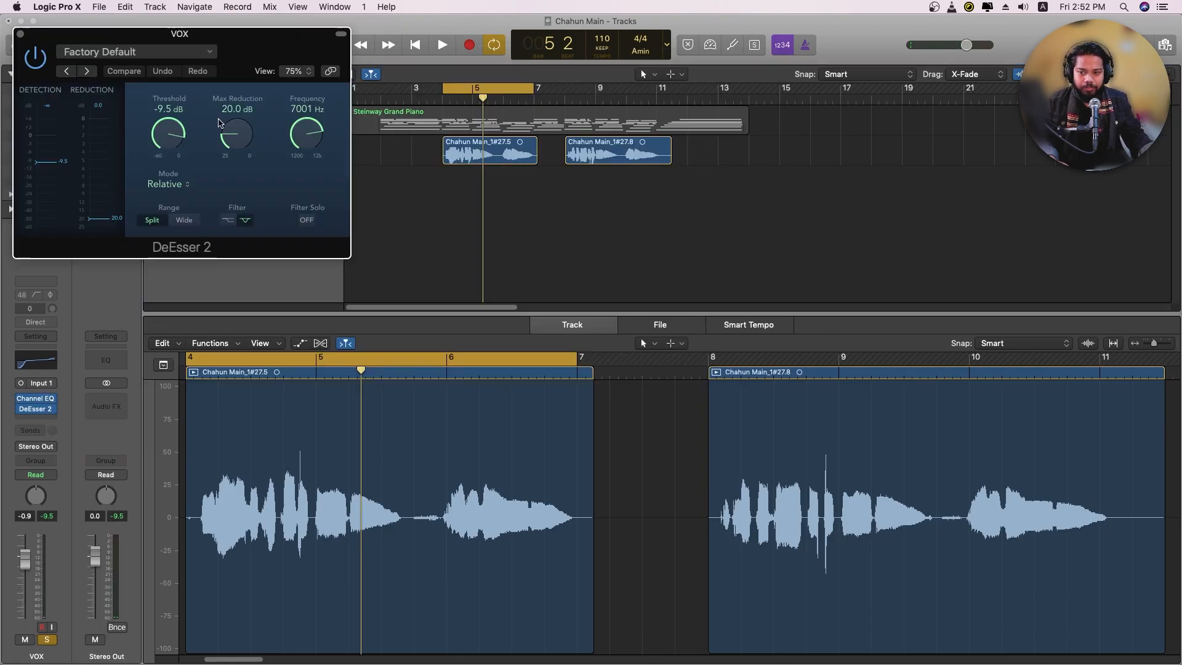
pyautogui.click(20, 34)
pyautogui.click(52, 411)
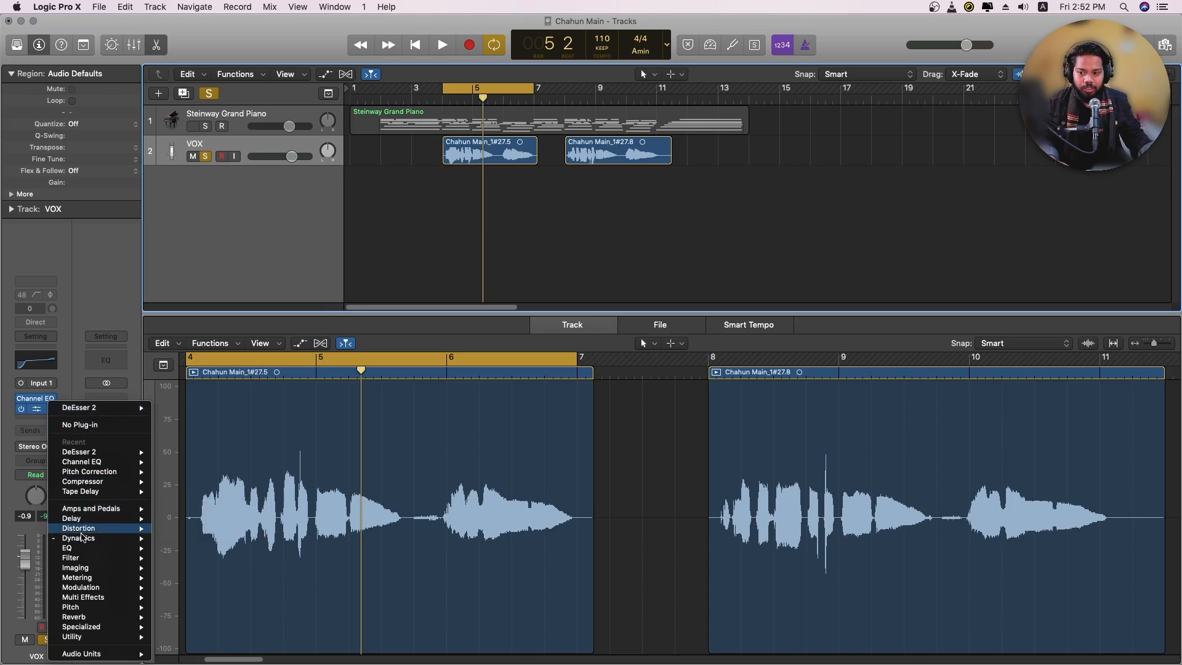
pyautogui.click(109, 392)
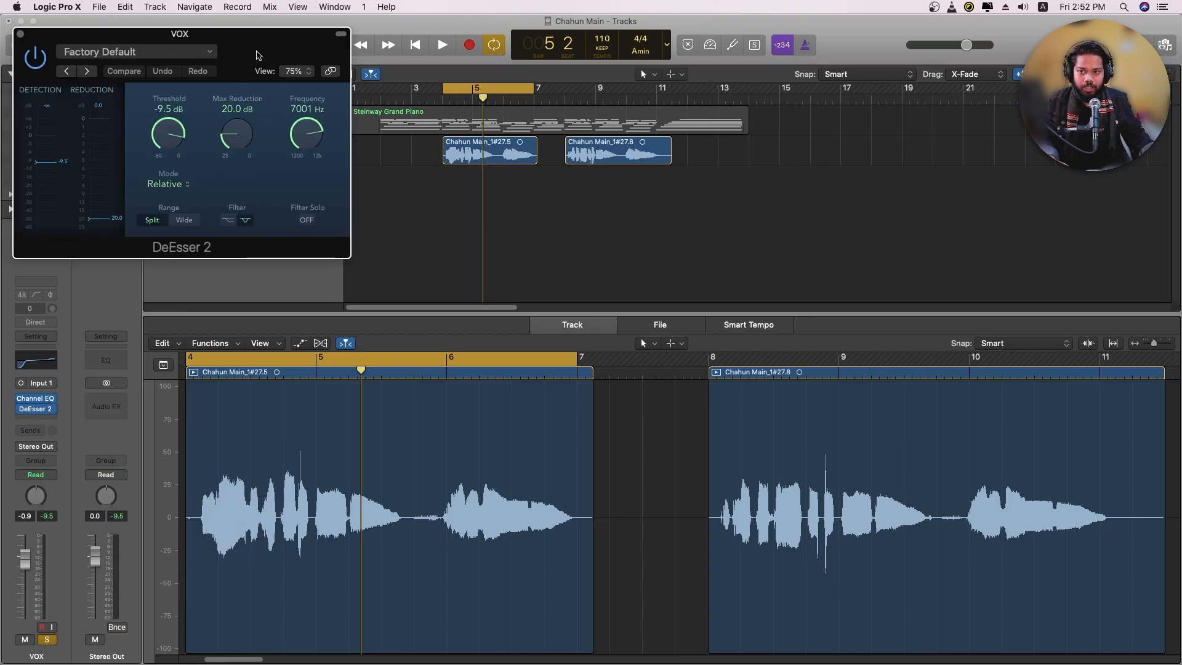
pyautogui.moveTo(257, 56); pyautogui.dragTo(539, 88)
pyautogui.click(419, 83)
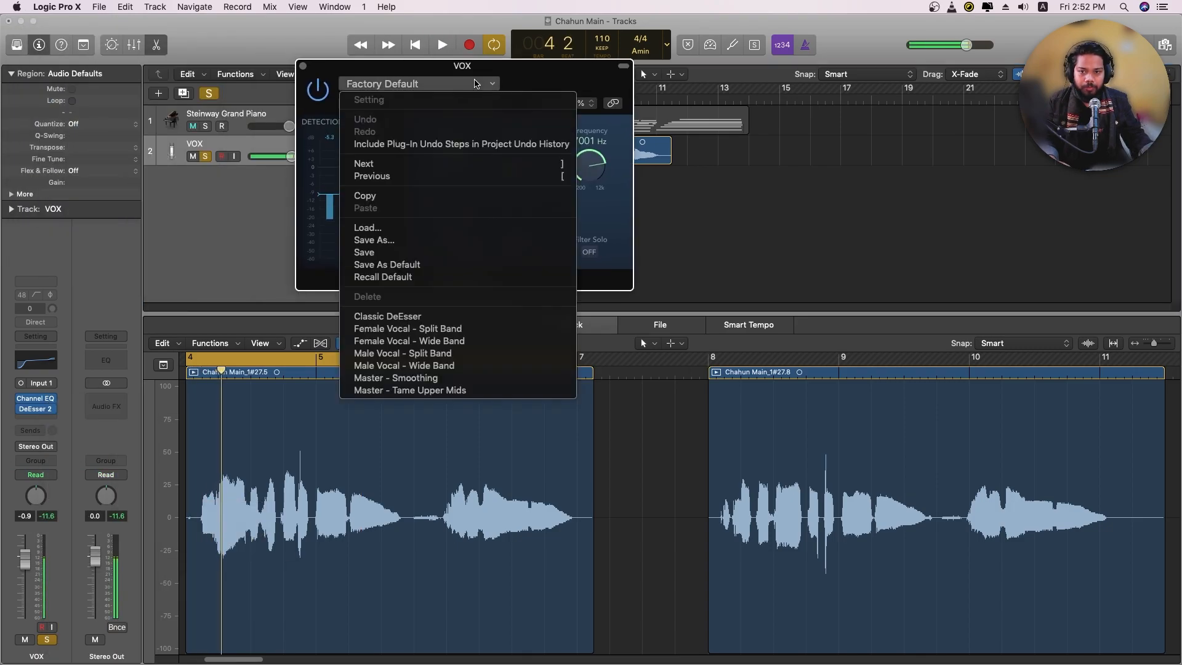
pyautogui.click(463, 365)
# Play back the soloed vocal to check the de-esser's effect, closing the plug-in window
pyautogui.press('space')
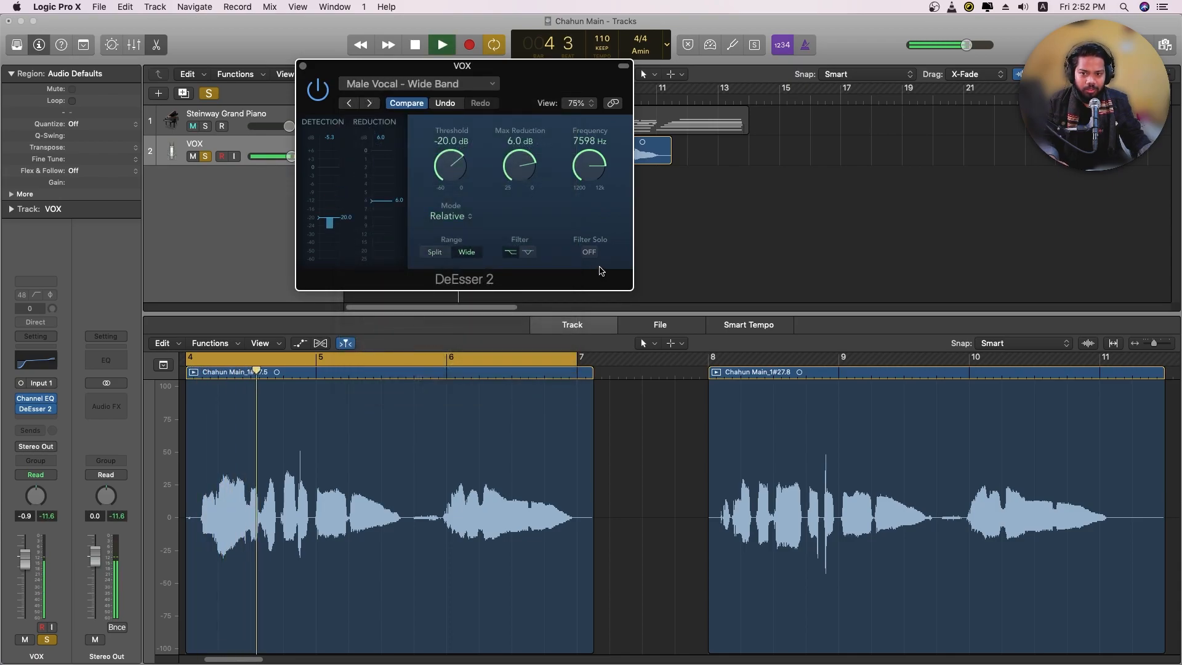
pyautogui.press('space')
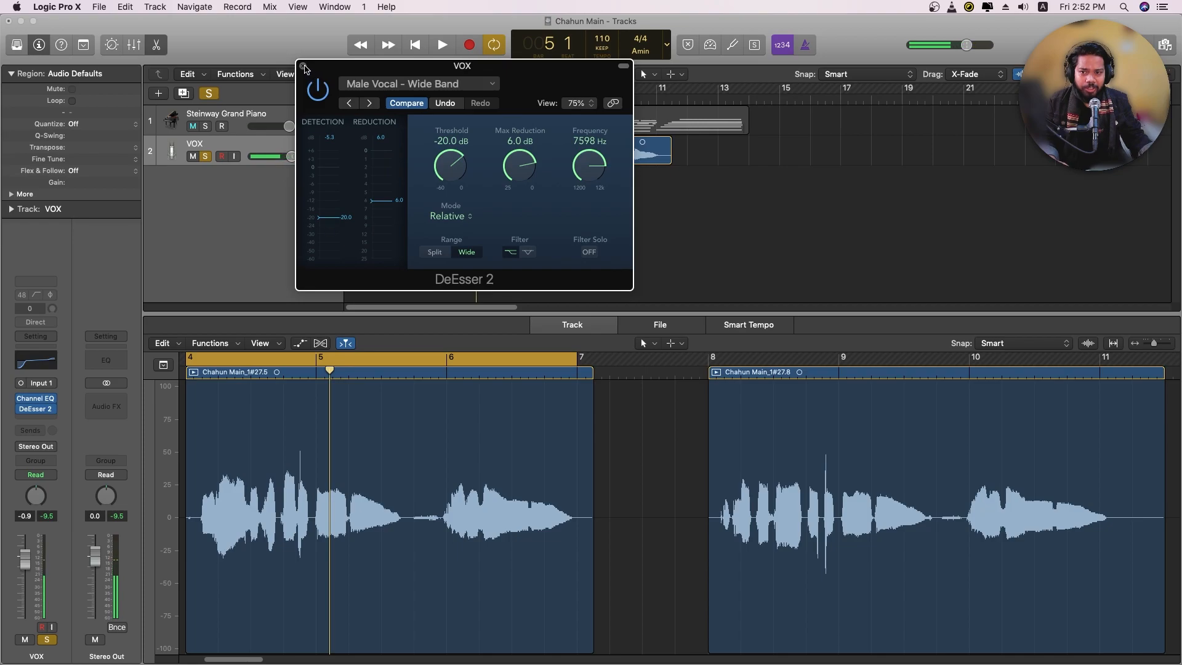
pyautogui.click(304, 66)
pyautogui.press('space')
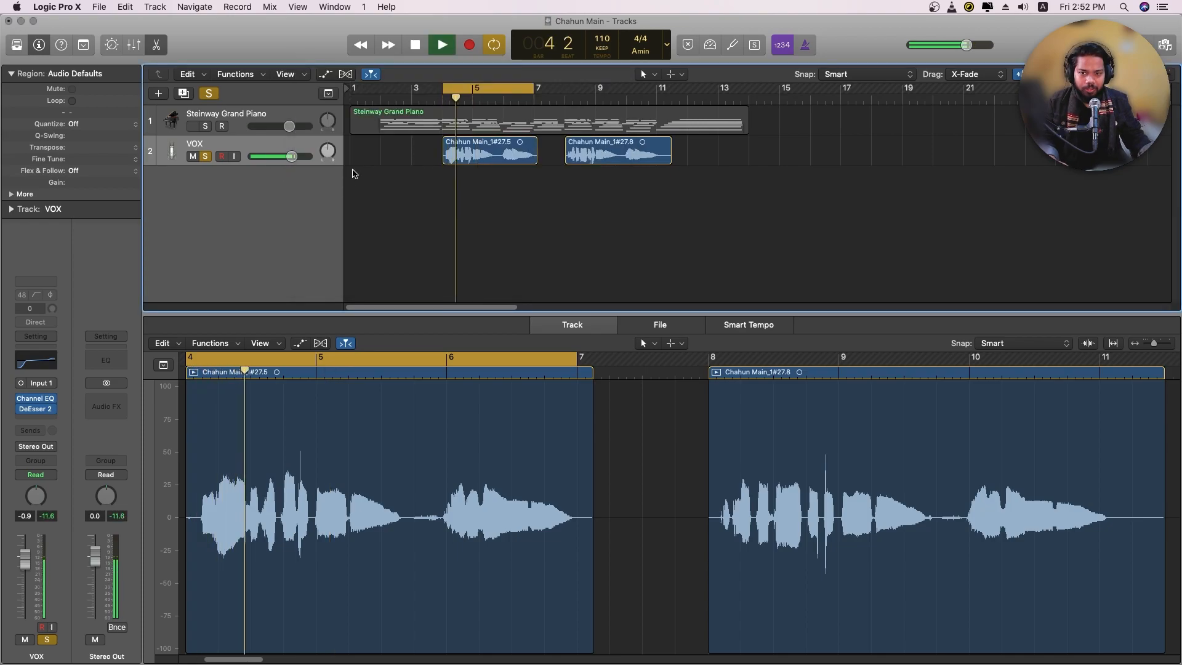
pyautogui.press('space')
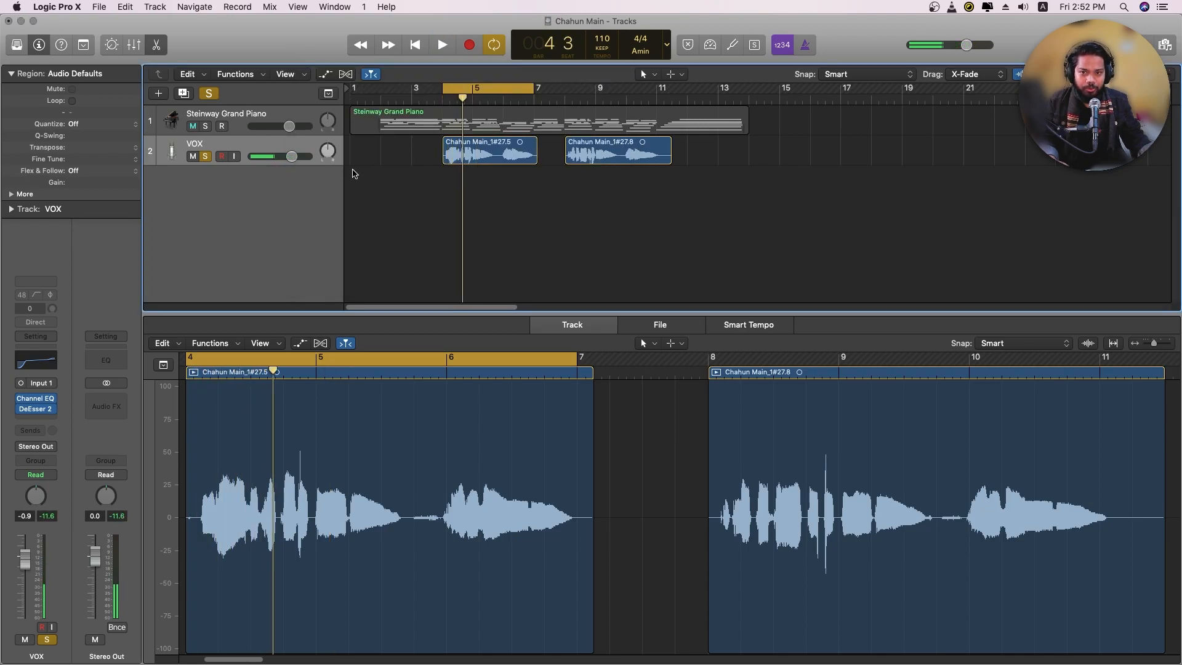
pyautogui.press('space')
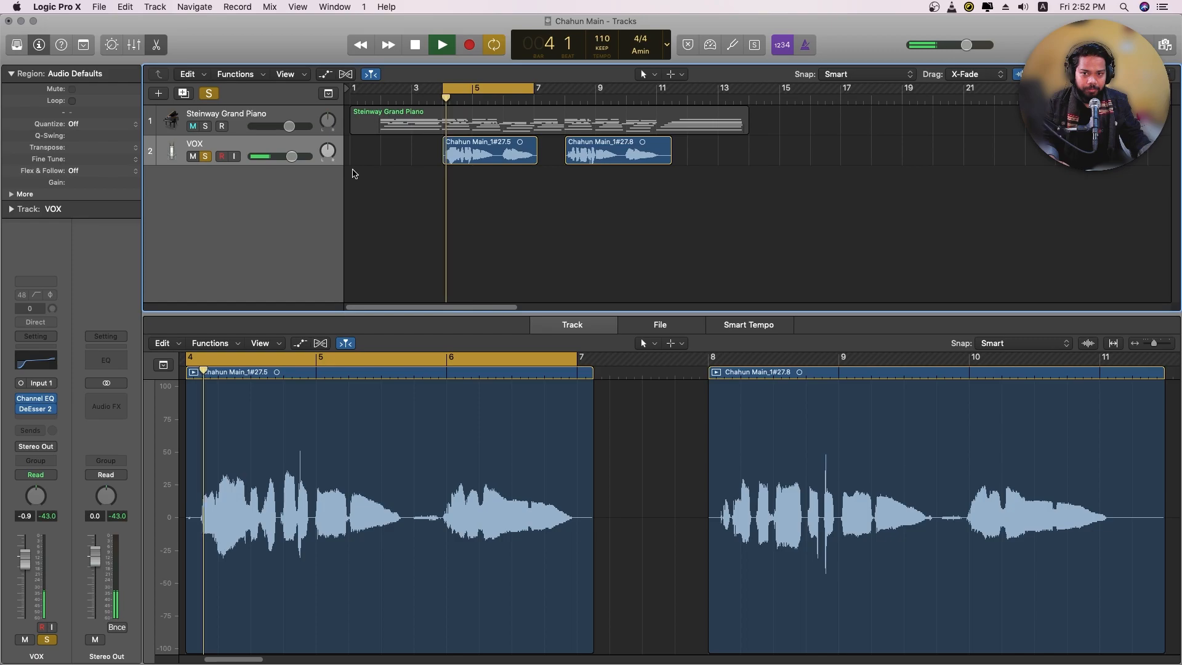
pyautogui.press('space')
# Add a mono Compressor after DeEsser 2 on the VOX track and load the Opto Vocal 01 voice preset
pyautogui.click(51, 419)
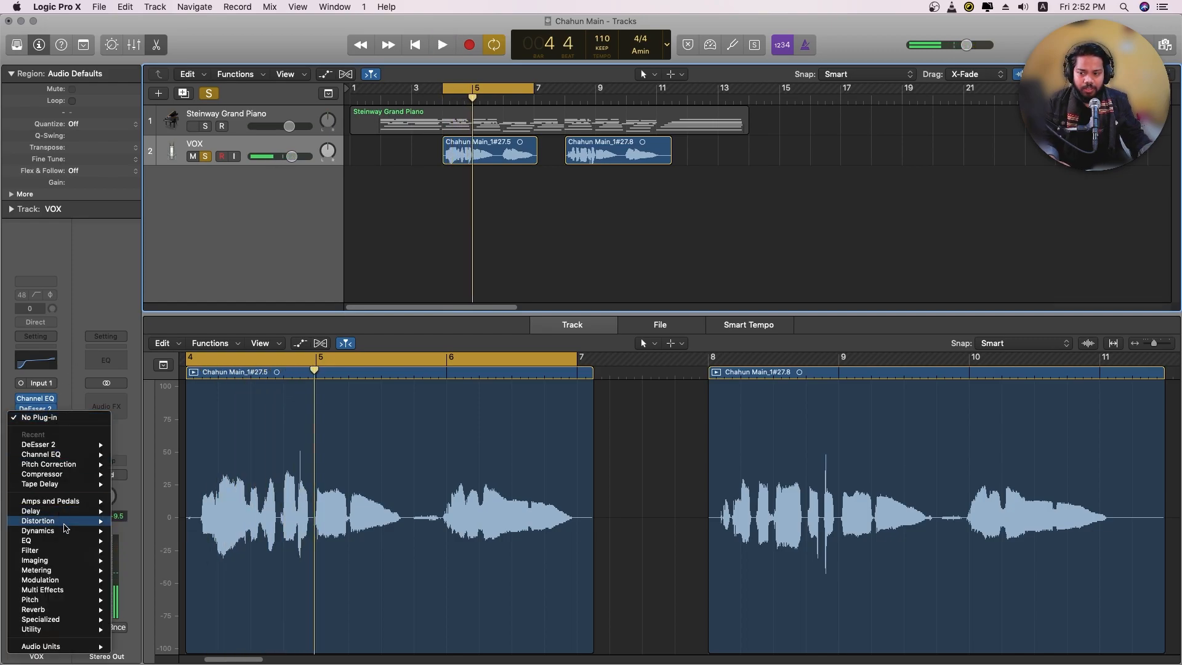
pyautogui.moveTo(64, 531)
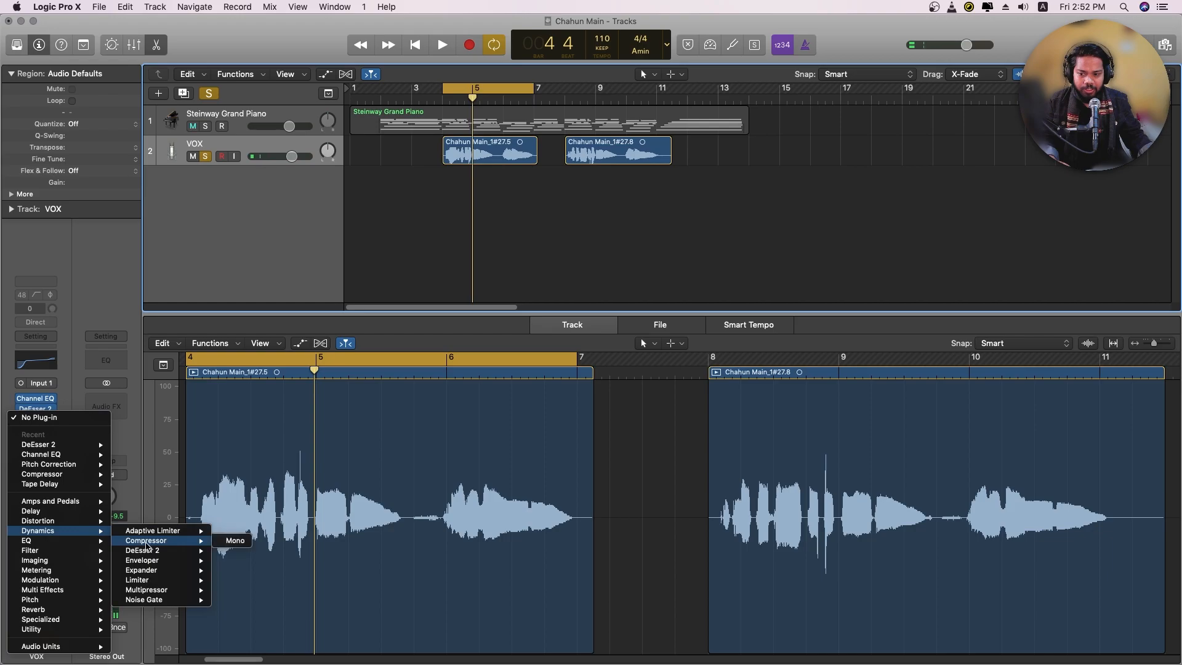
pyautogui.click(238, 547)
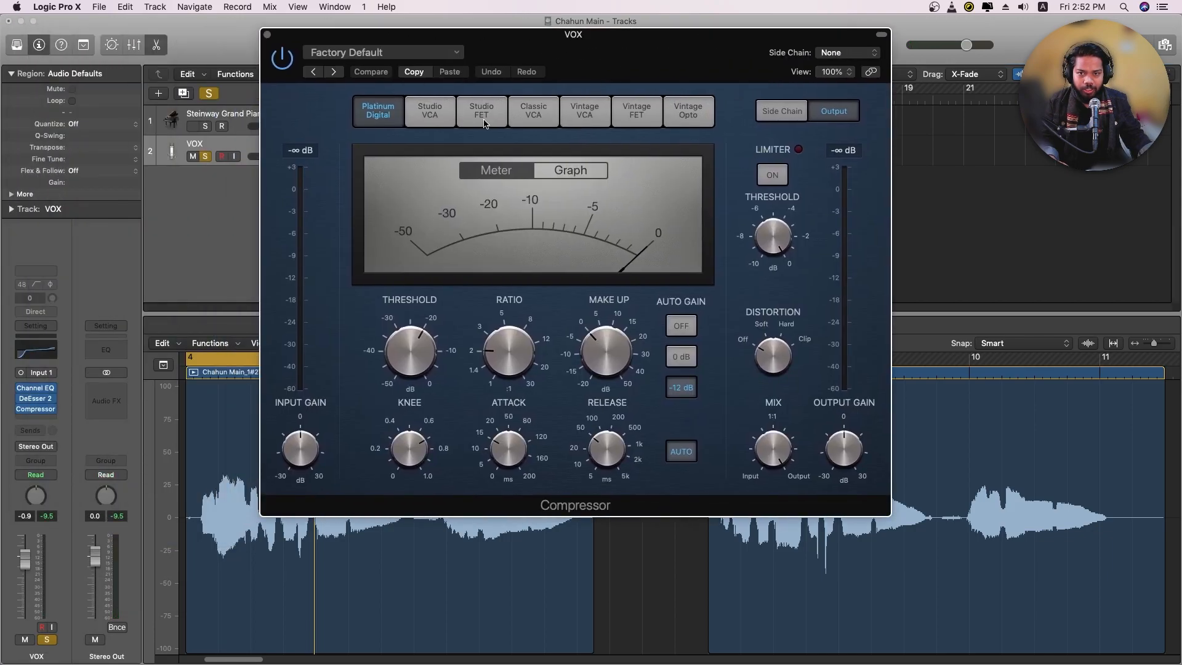
pyautogui.click(382, 52)
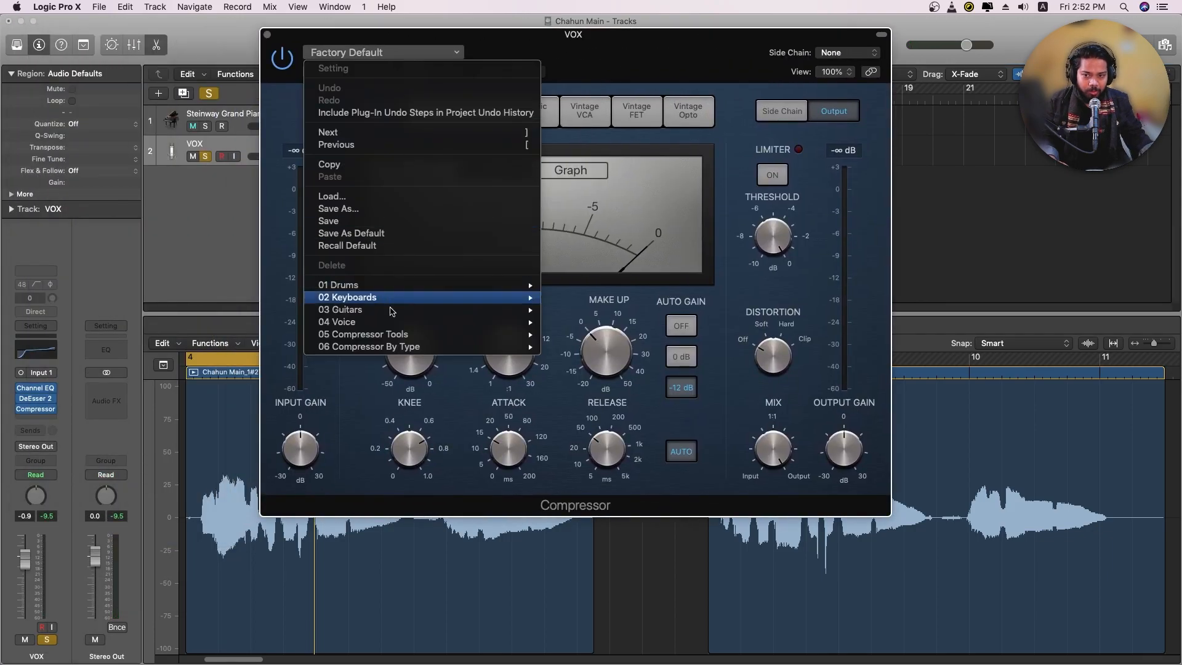
pyautogui.moveTo(384, 326)
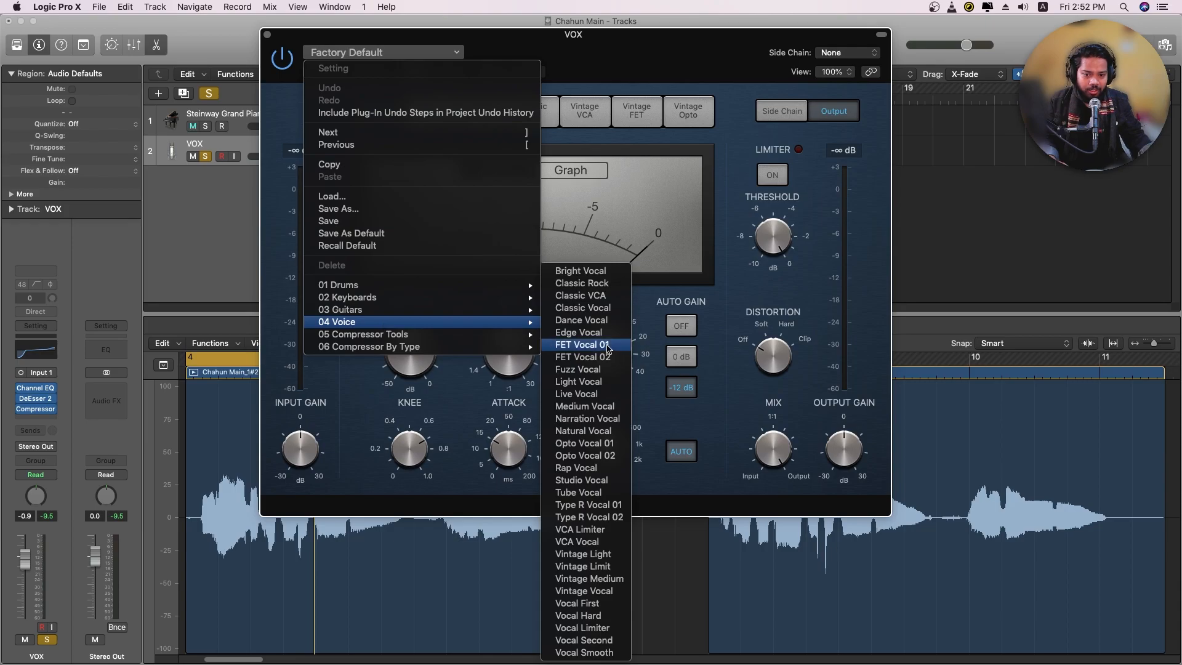
pyautogui.click(607, 444)
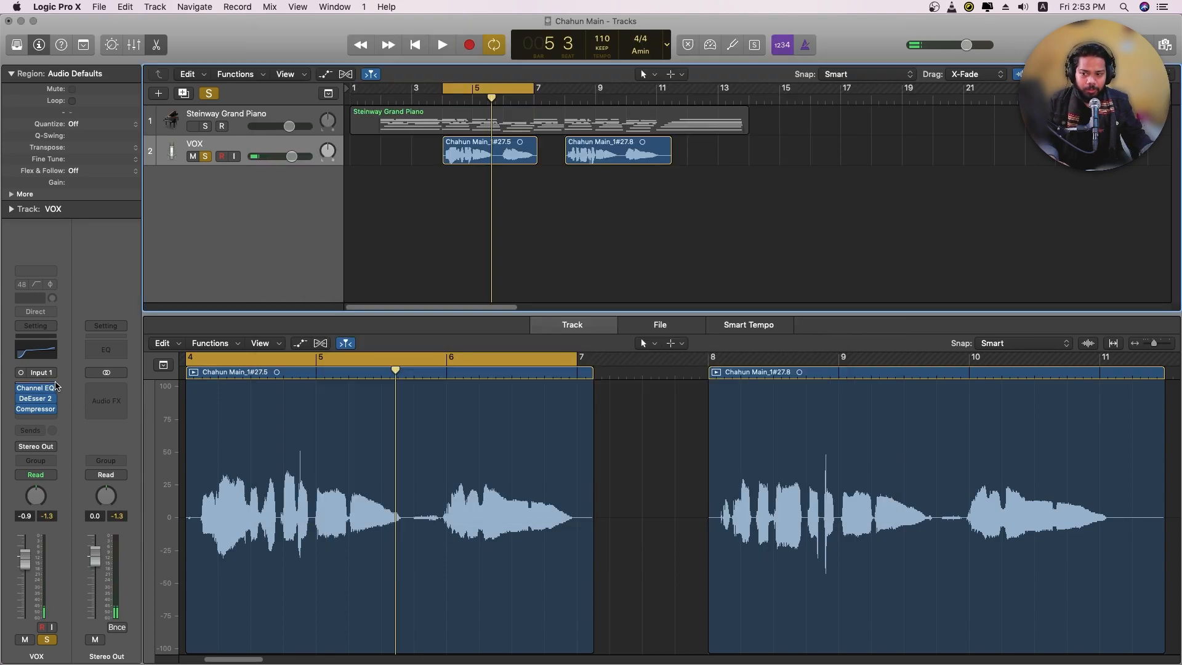
# Insert a mono Pitch Correction plug-in ahead of the Channel EQ on the VOX track
pyautogui.click(56, 386)
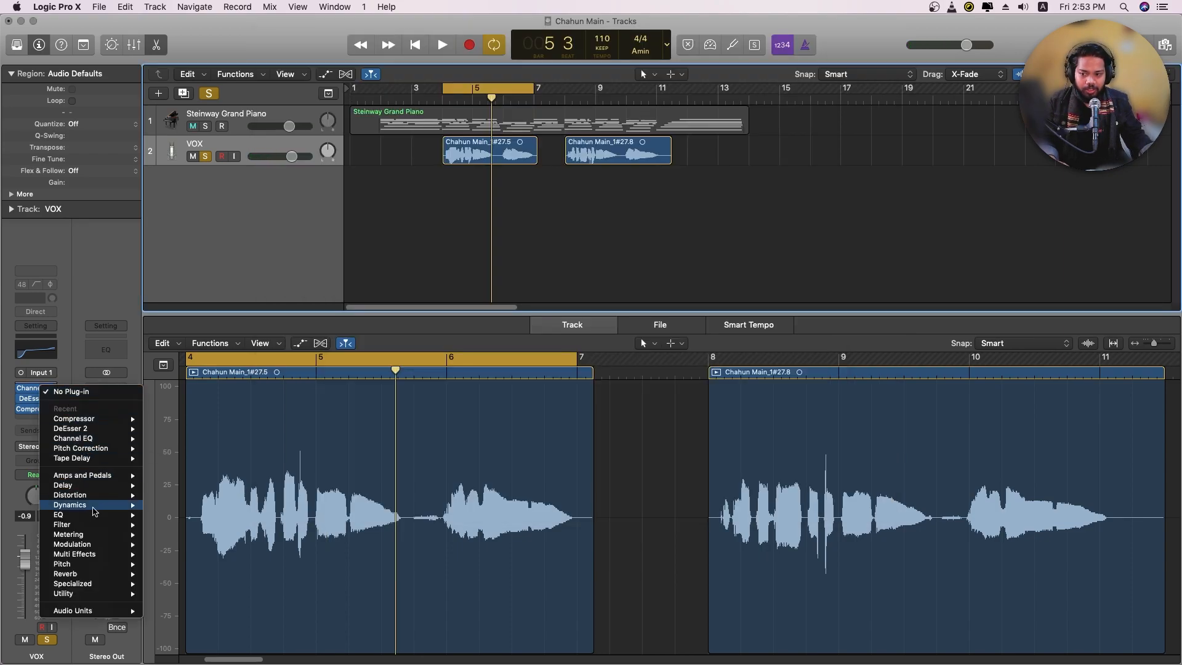
pyautogui.moveTo(89, 563)
pyautogui.moveTo(202, 566)
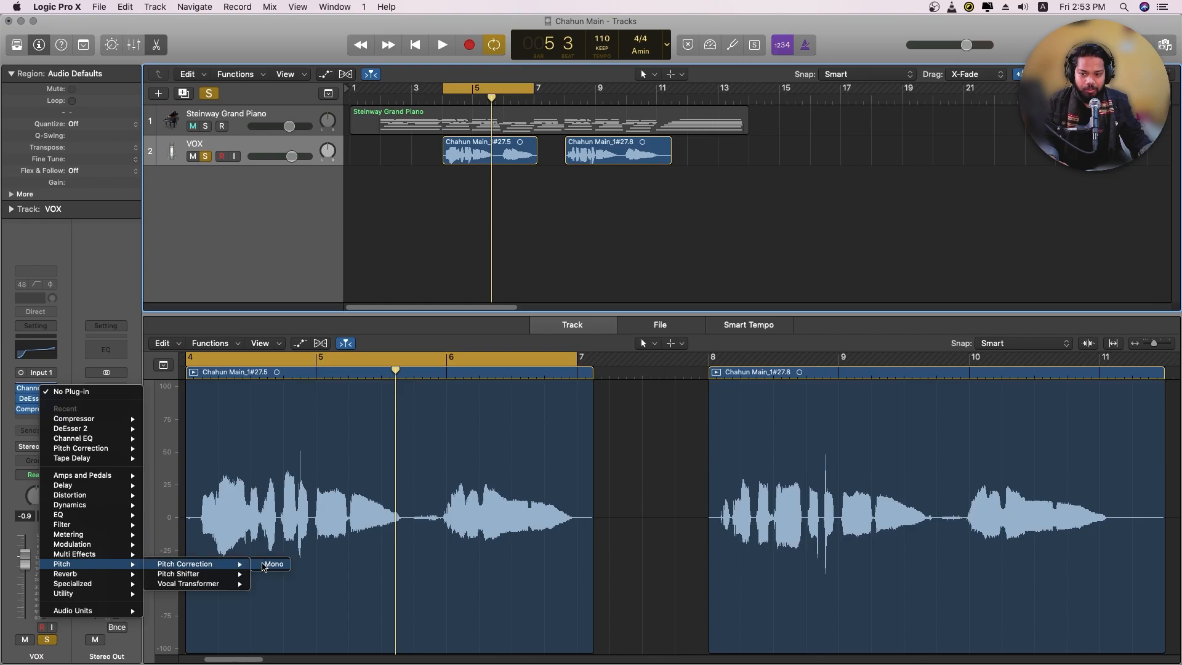
pyautogui.click(272, 566)
pyautogui.moveTo(198, 73); pyautogui.dragTo(458, 81)
# Set the Pitch Correction scale to natural min scale and its root to A
pyautogui.click(457, 97)
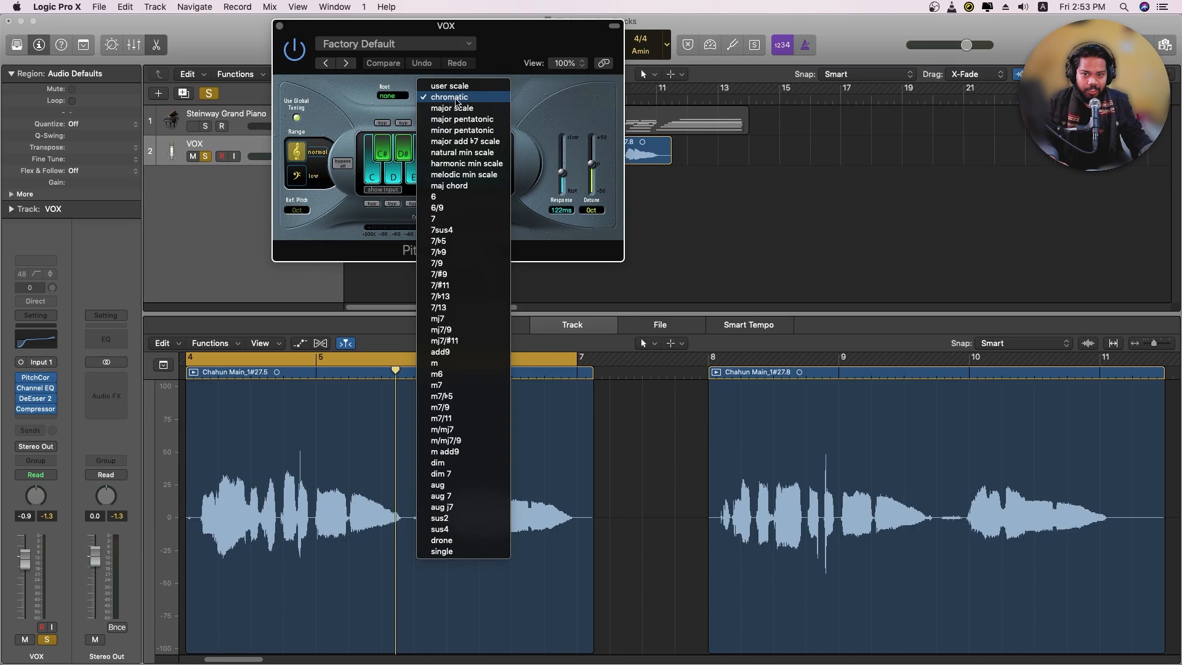
pyautogui.click(462, 152)
pyautogui.click(388, 95)
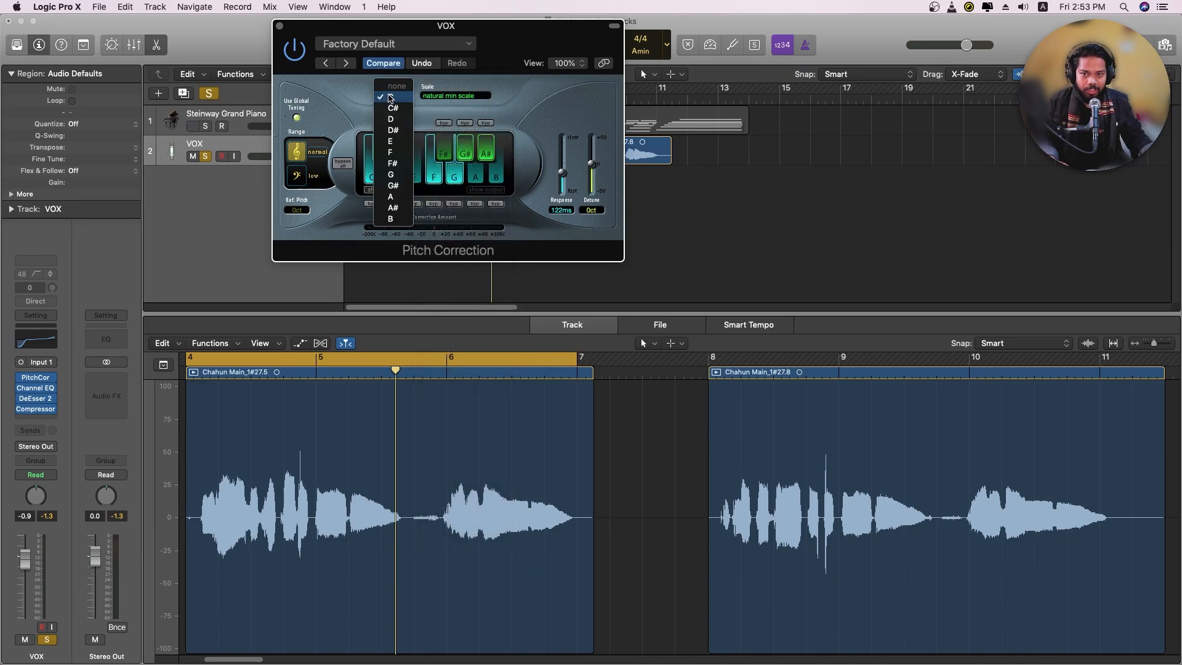
pyautogui.click(392, 197)
# Set the Pitch Correction response to 62.6 ms while playing back the vocal
pyautogui.press('space')
pyautogui.moveTo(562, 173); pyautogui.dragTo(564, 181)
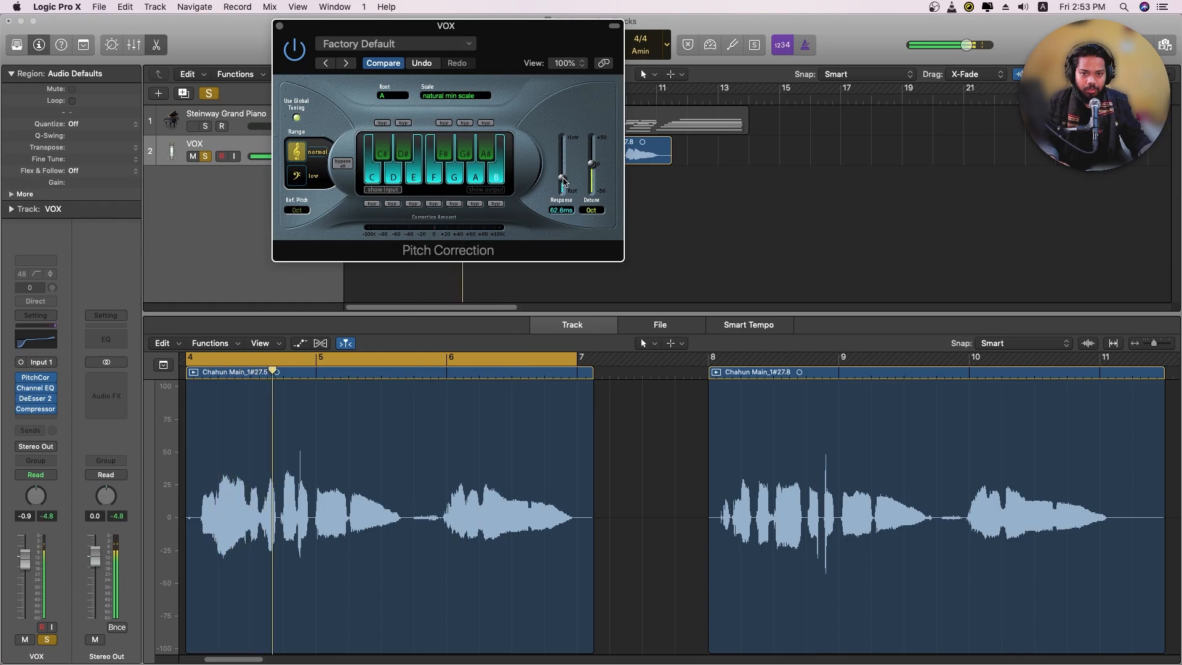
pyautogui.moveTo(563, 181); pyautogui.dragTo(564, 184)
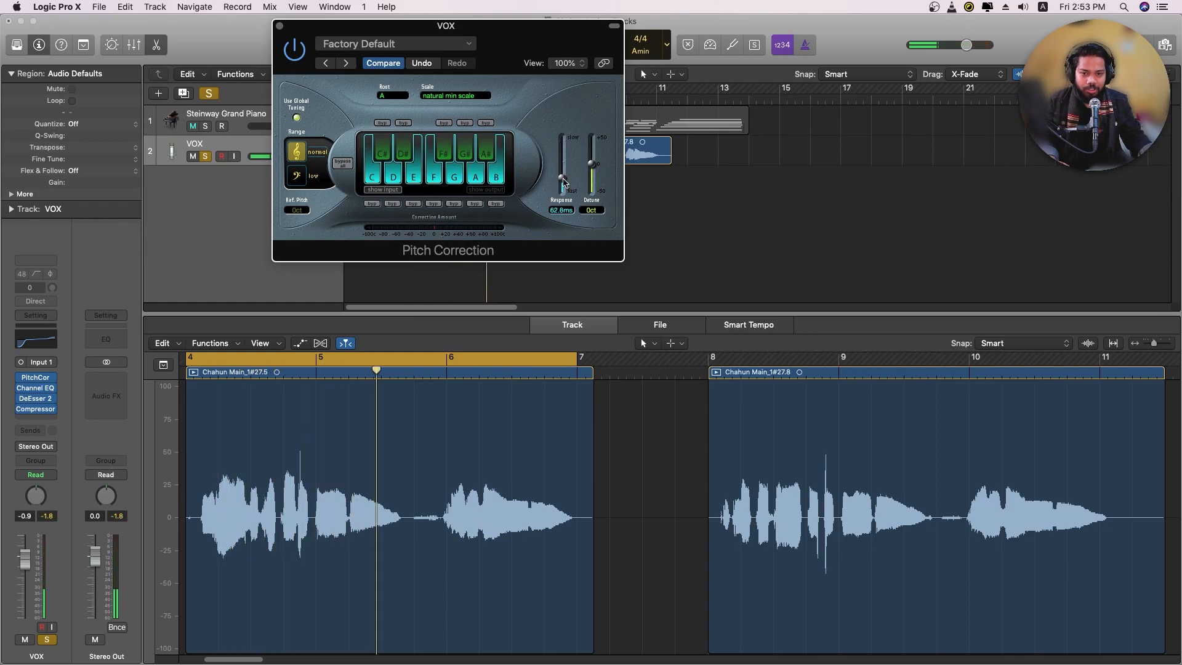
pyautogui.press('space')
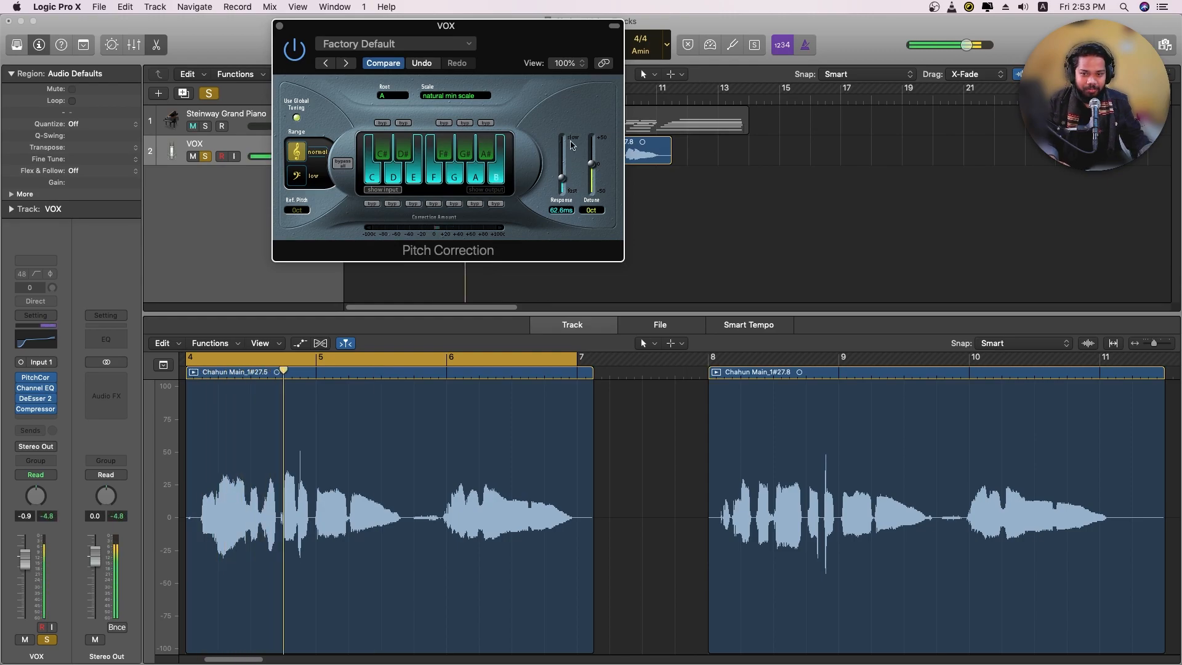
# Stop playback, insert a stereo Compressor on the Stereo Out channel and load the Platinum Analog Tape preset from Compressor Tools
pyautogui.press('space')
pyautogui.click(279, 26)
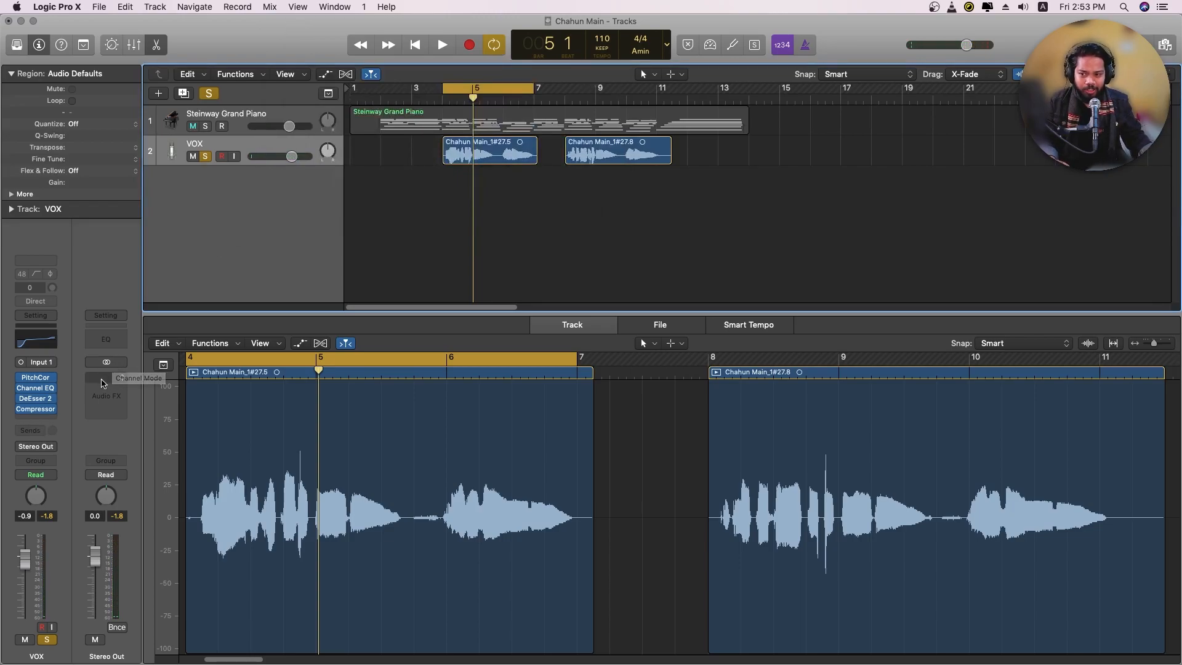
pyautogui.click(106, 381)
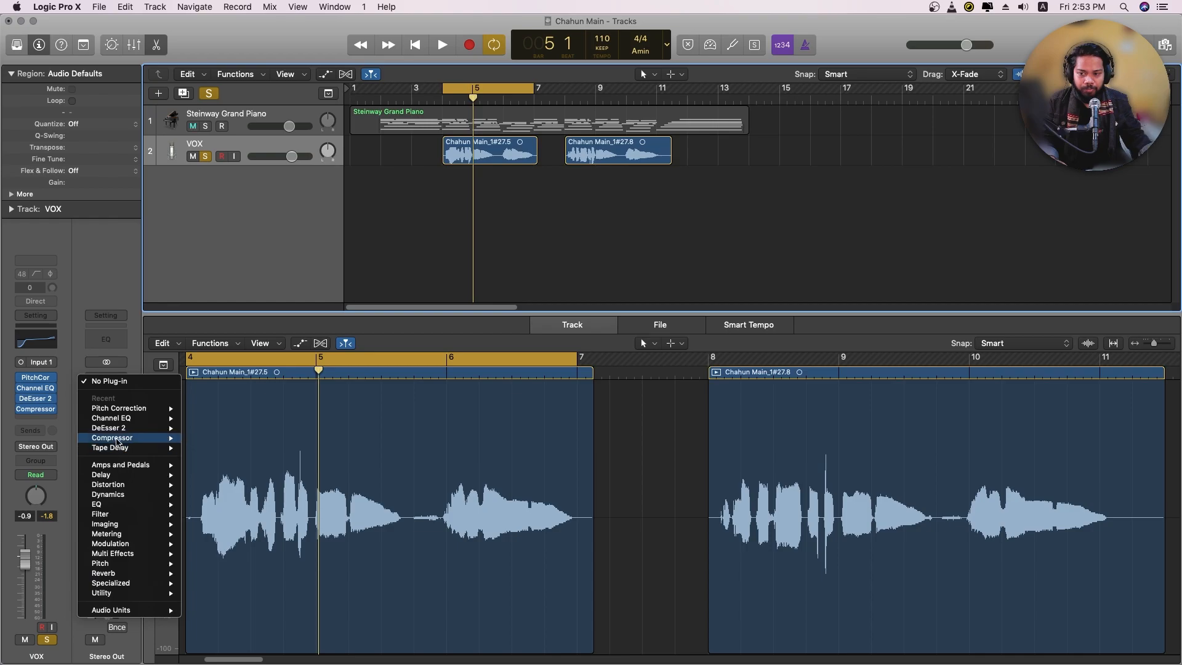
pyautogui.click(219, 439)
pyautogui.click(136, 52)
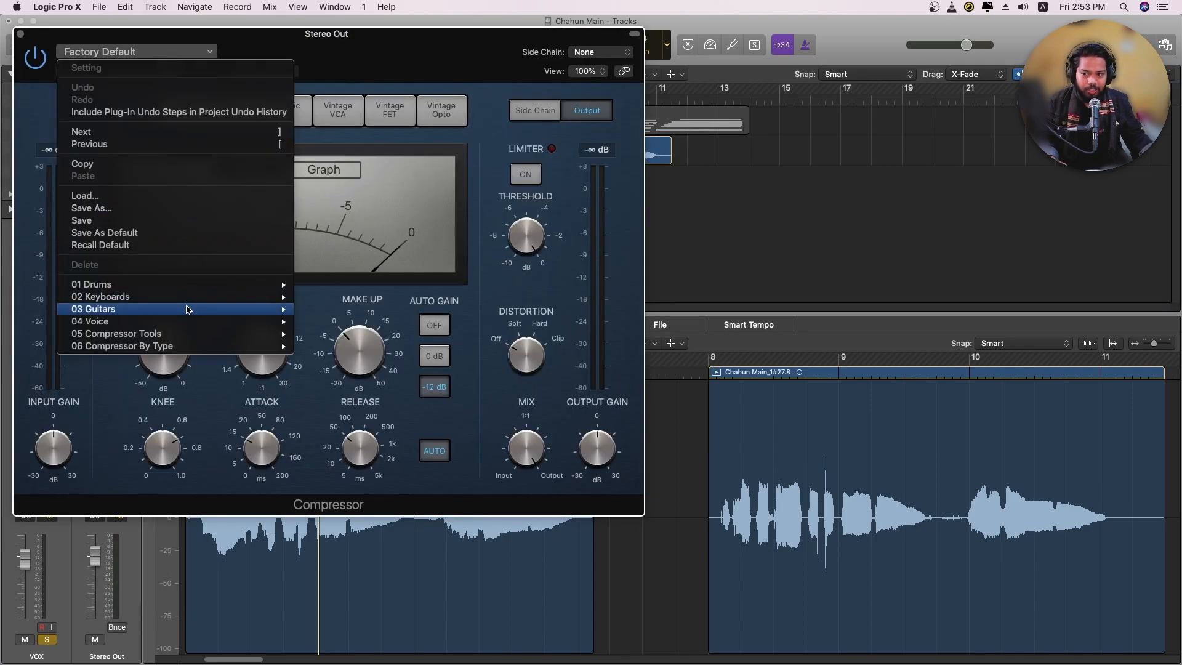
pyautogui.moveTo(184, 336)
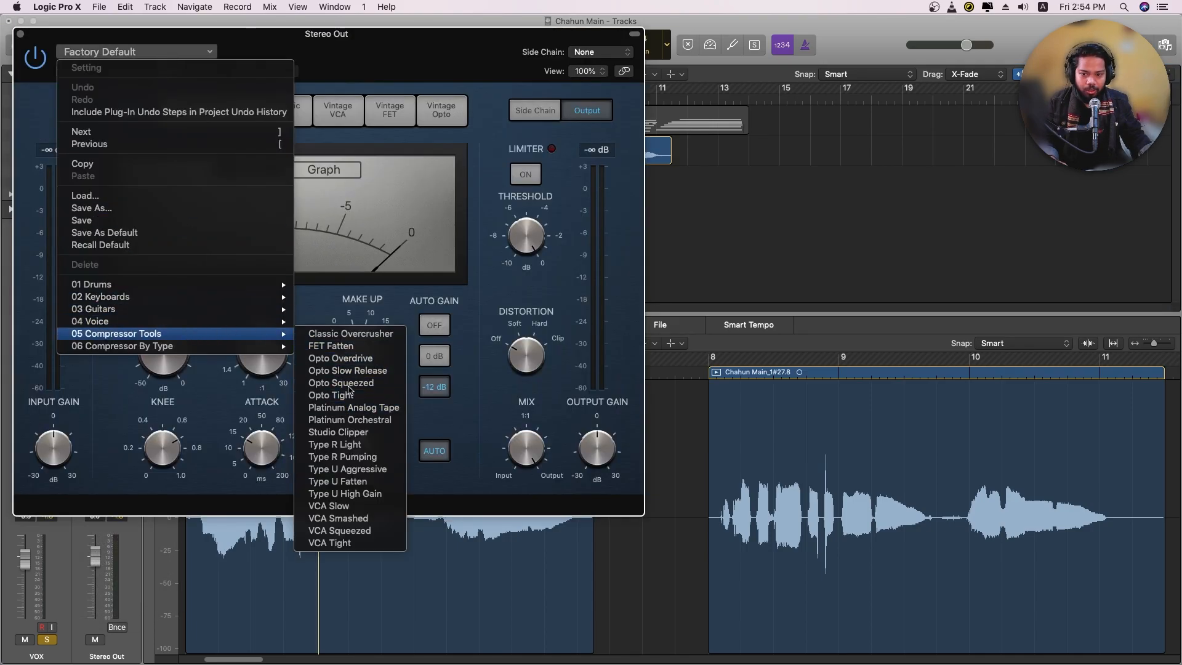
pyautogui.click(344, 407)
pyautogui.moveTo(342, 54); pyautogui.dragTo(535, 66)
# Set the Stereo Out Compressor's threshold to -9.0 dB during playback and unsolo the VOX track to hear the full mix
pyautogui.press('space')
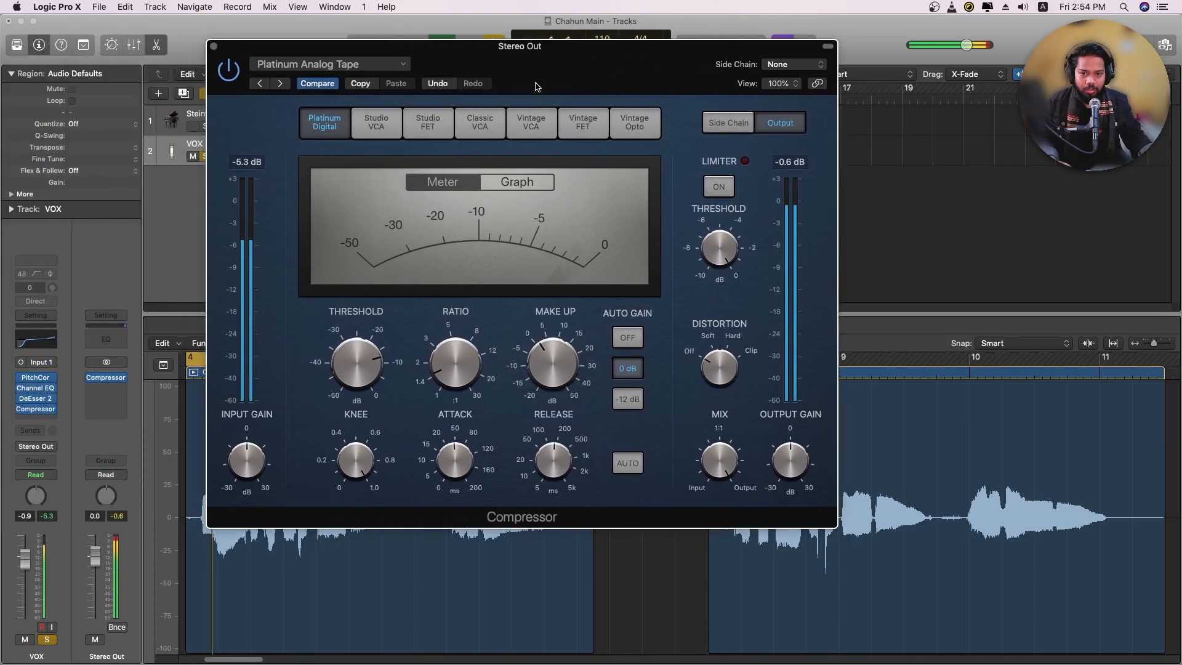
pyautogui.moveTo(363, 346)
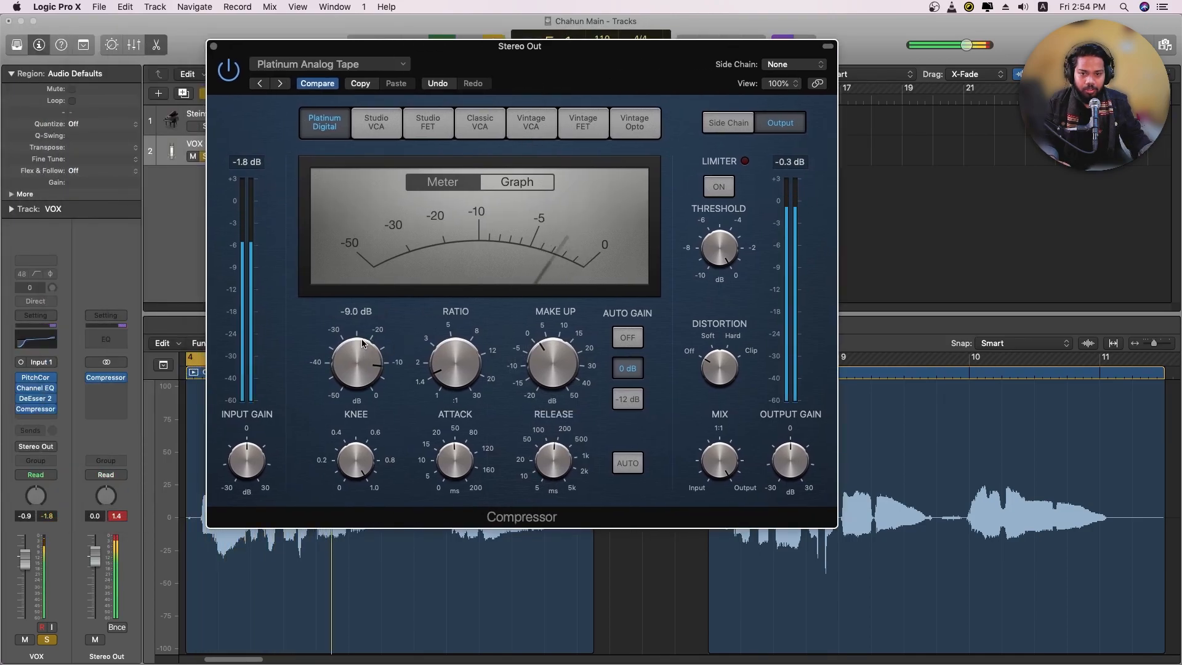
pyautogui.moveTo(219, 103); pyautogui.dragTo(325, 106)
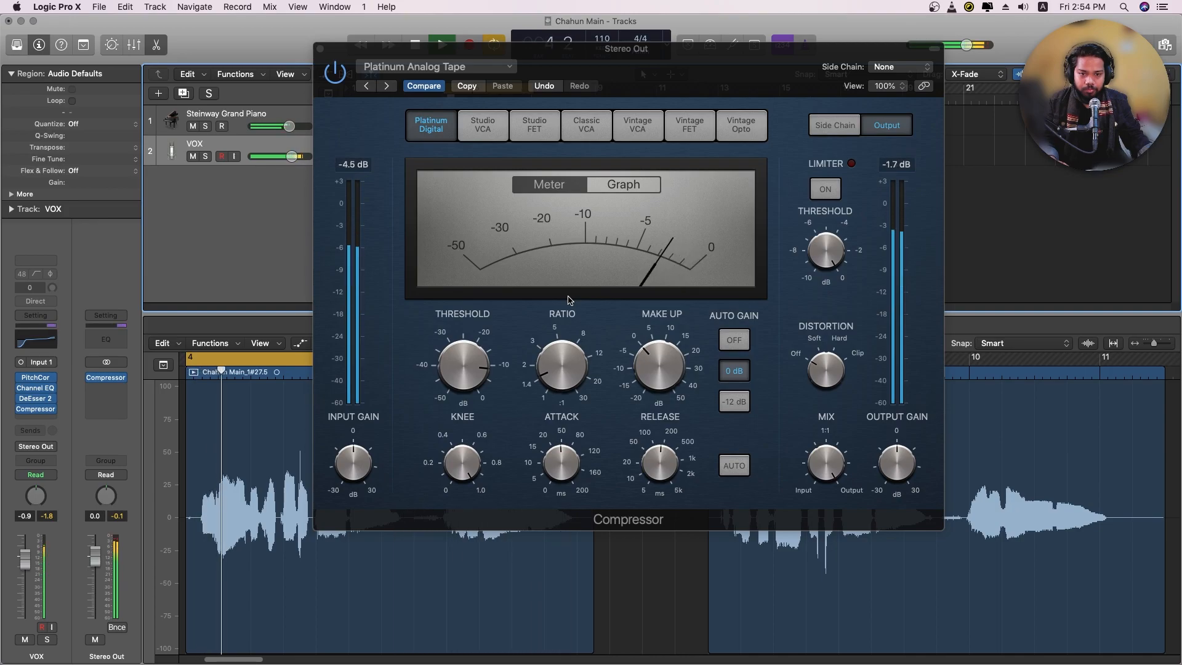
pyautogui.click(320, 49)
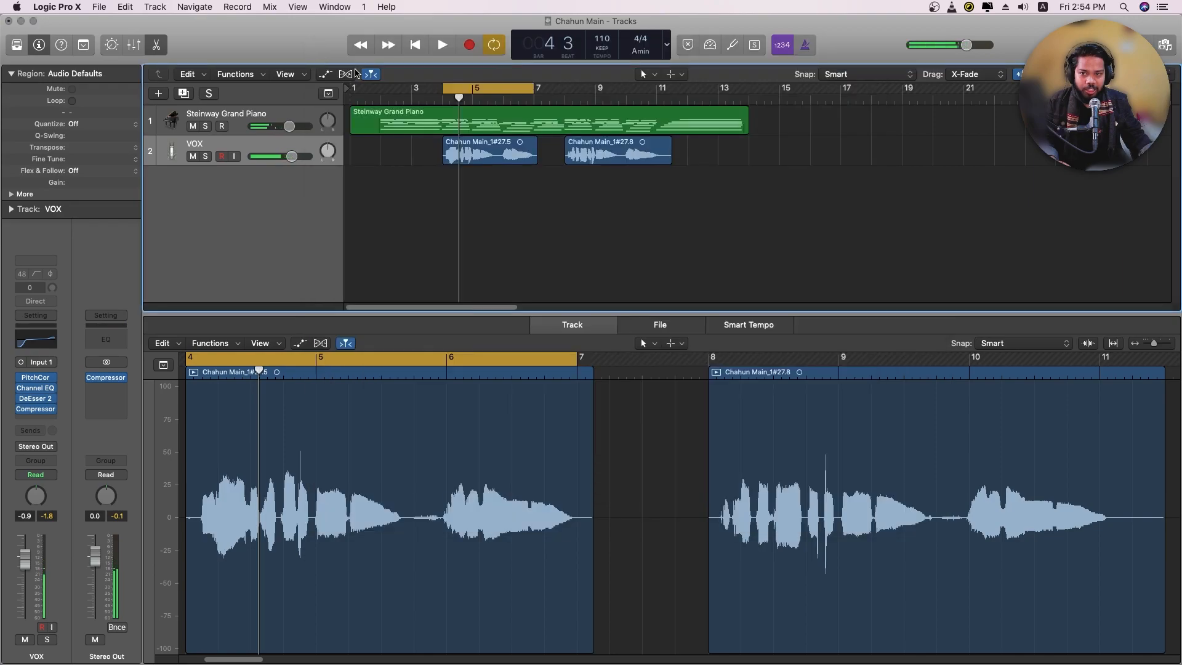
# Insert a stereo Limiter after the Compressor on Stereo Out and audition the mix through it
pyautogui.click(113, 377)
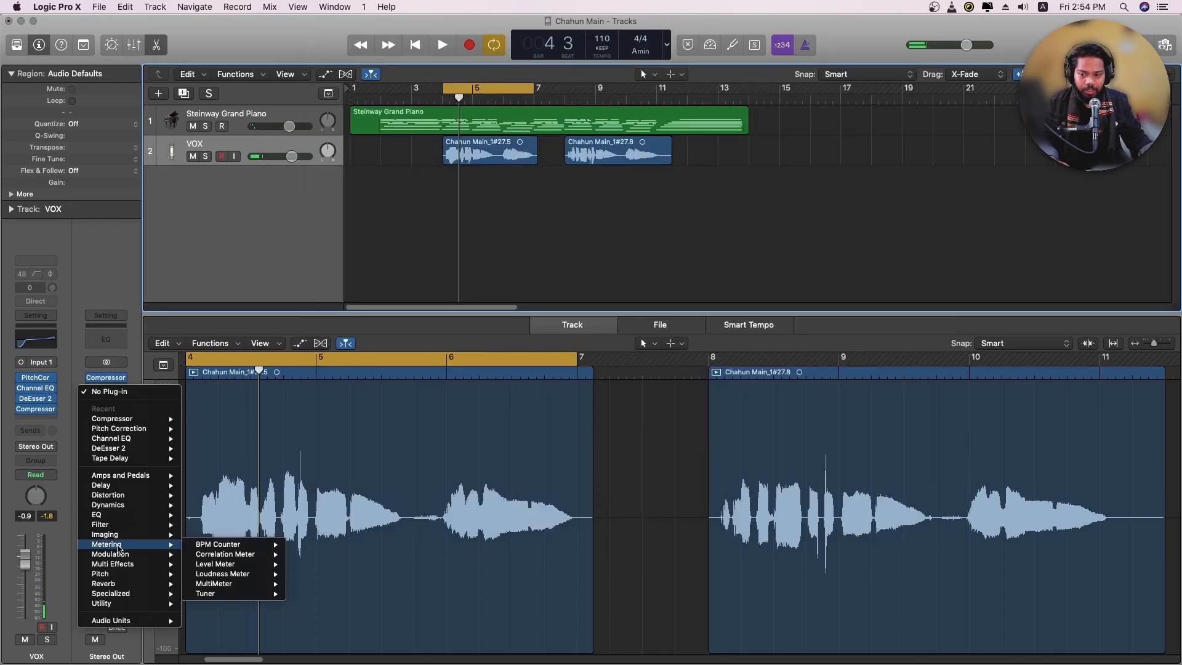
pyautogui.moveTo(117, 508)
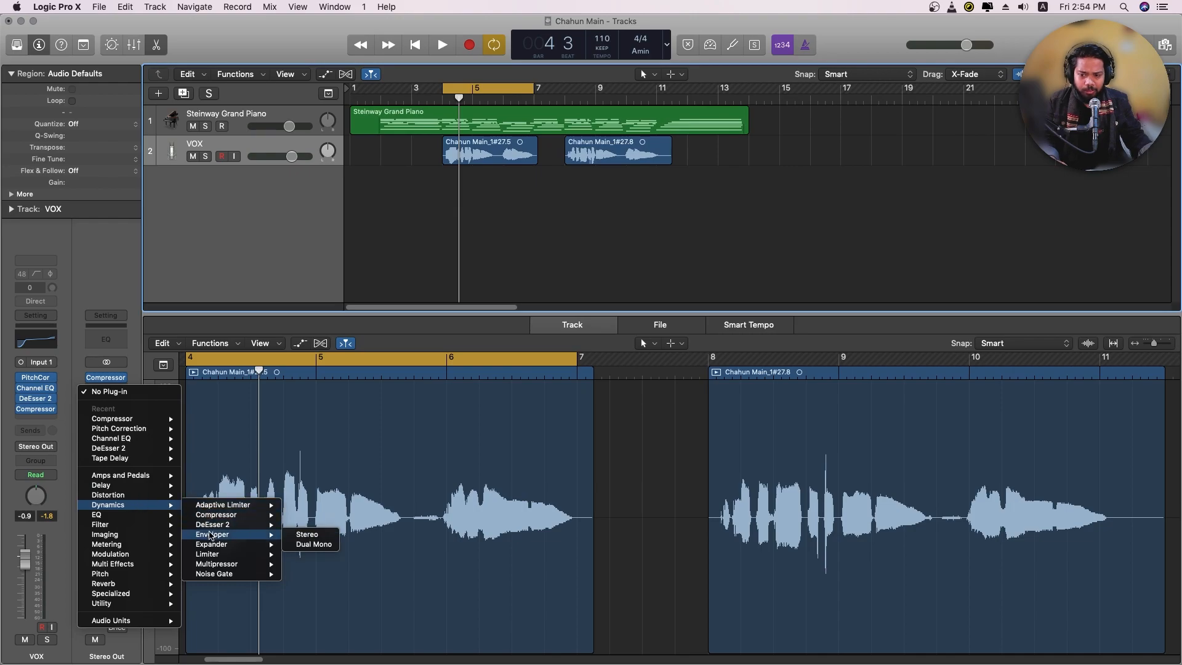
pyautogui.moveTo(265, 554)
pyautogui.click(308, 555)
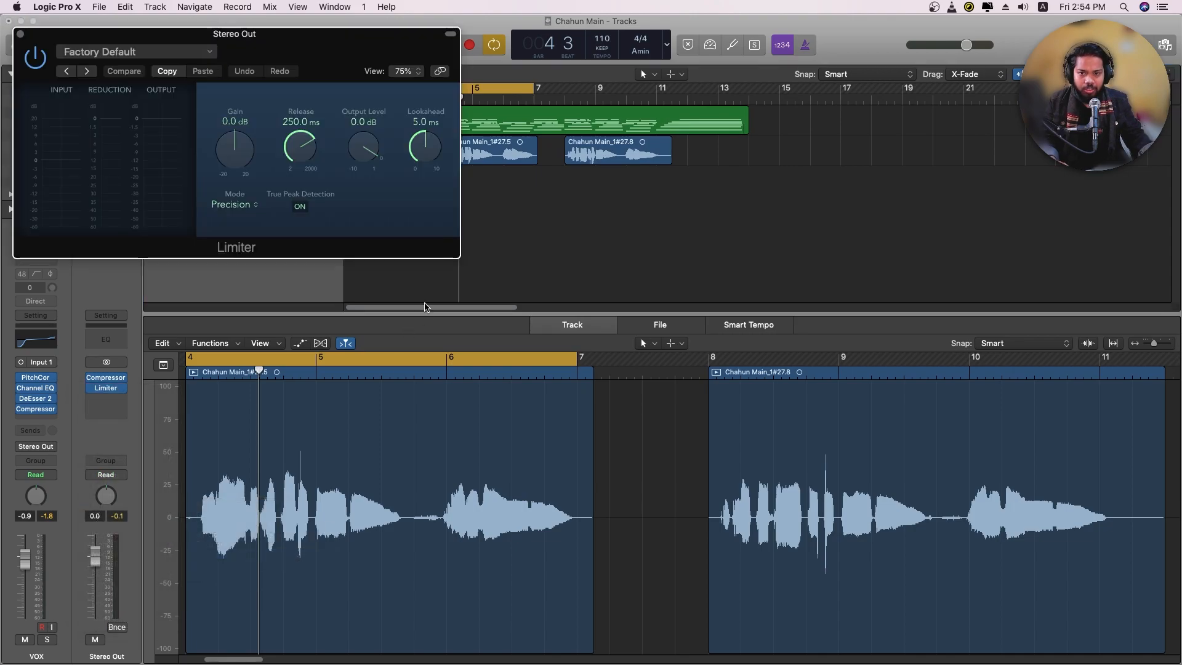
pyautogui.moveTo(327, 55); pyautogui.dragTo(721, 133)
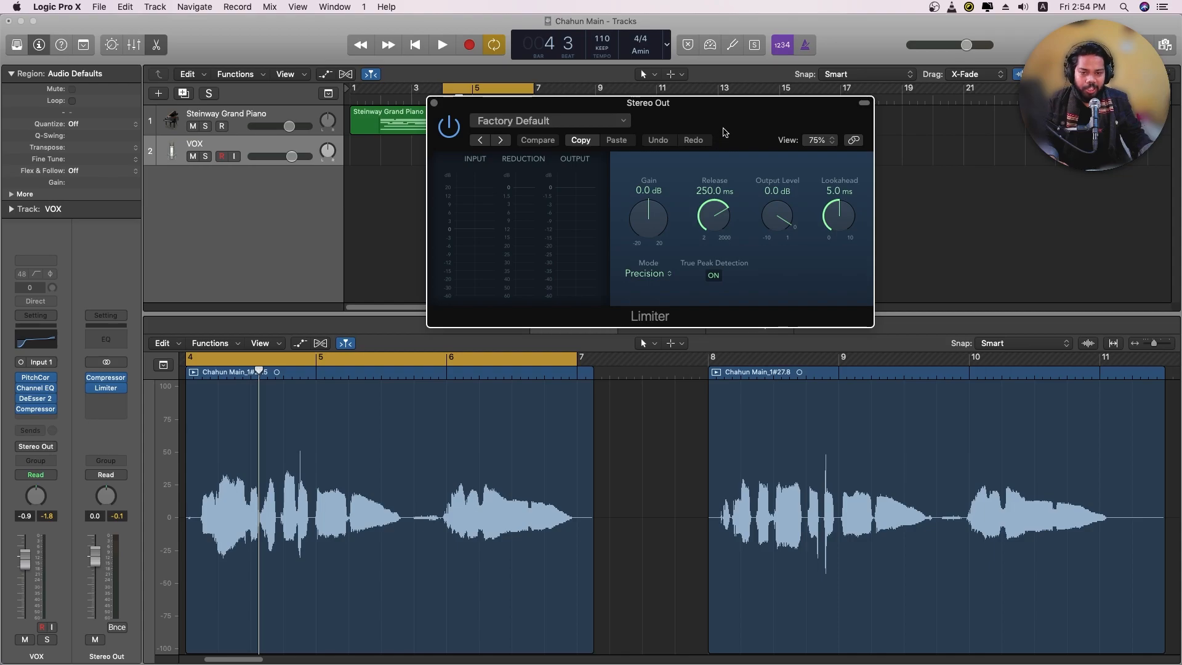
pyautogui.press('space')
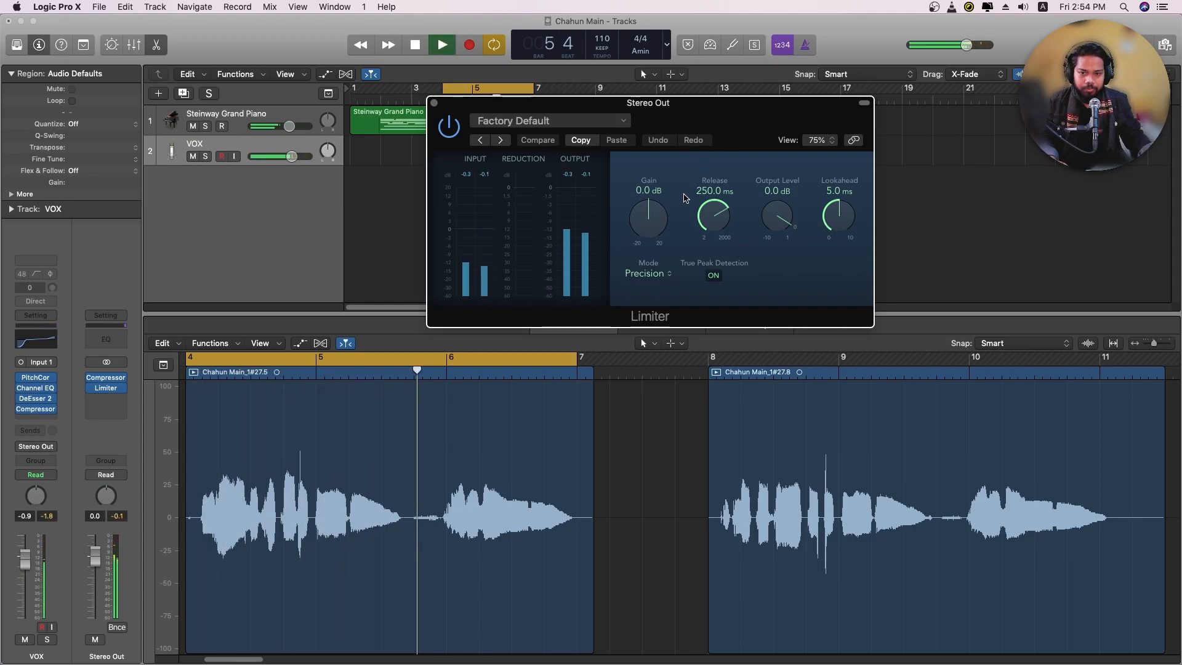
pyautogui.press('space')
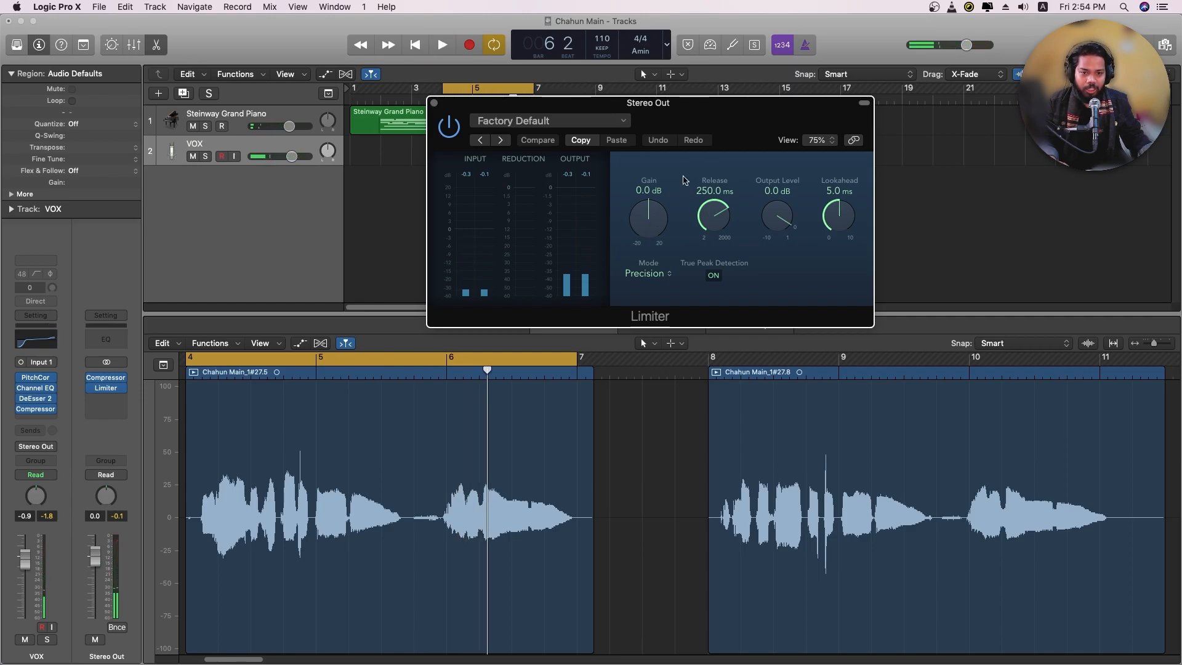
pyautogui.click(434, 104)
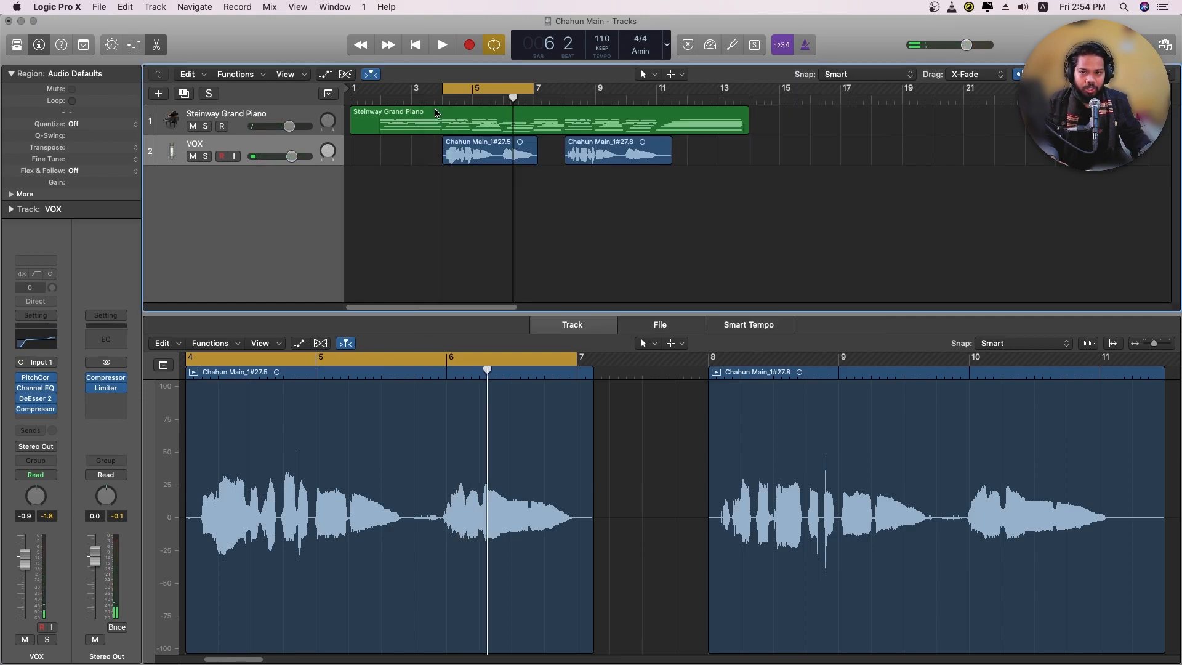
# Set the Pitch Correction response on the VOX track to 122 ms while playing back the mix
pyautogui.click(33, 378)
pyautogui.press('space')
pyautogui.moveTo(562, 181); pyautogui.dragTo(564, 176)
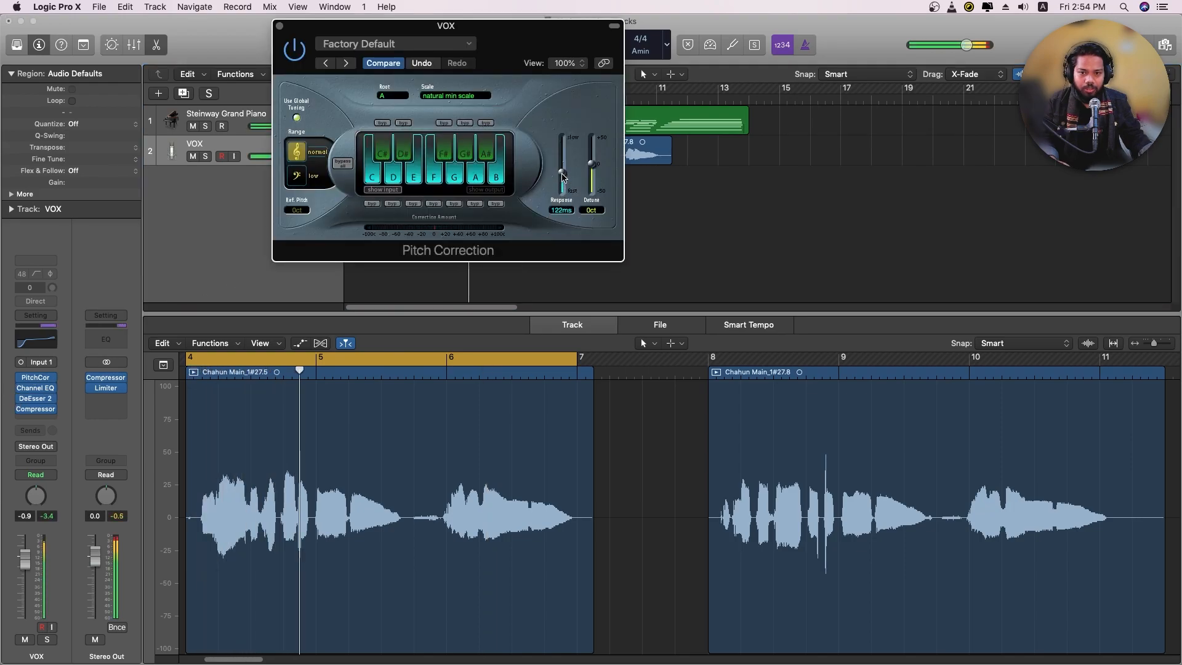
pyautogui.click(280, 26)
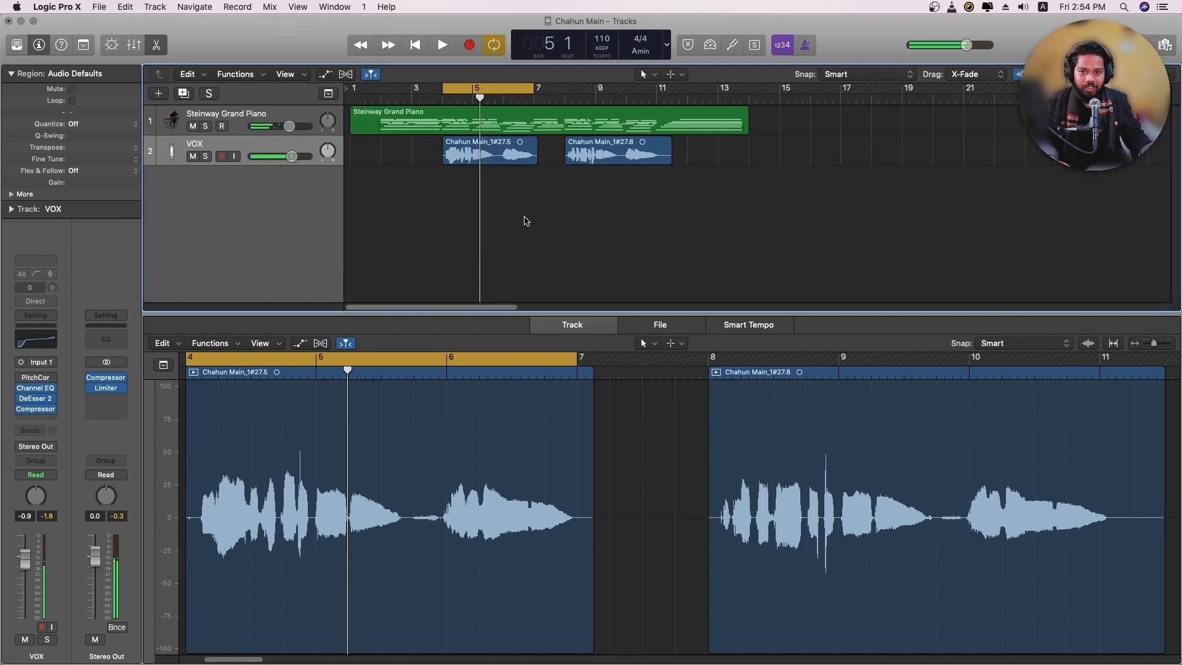
# Set the cycle range from bar 2 to bar 14 so it covers the piano part and both vocal regions
pyautogui.click(482, 91)
pyautogui.moveTo(383, 90); pyautogui.dragTo(749, 90)
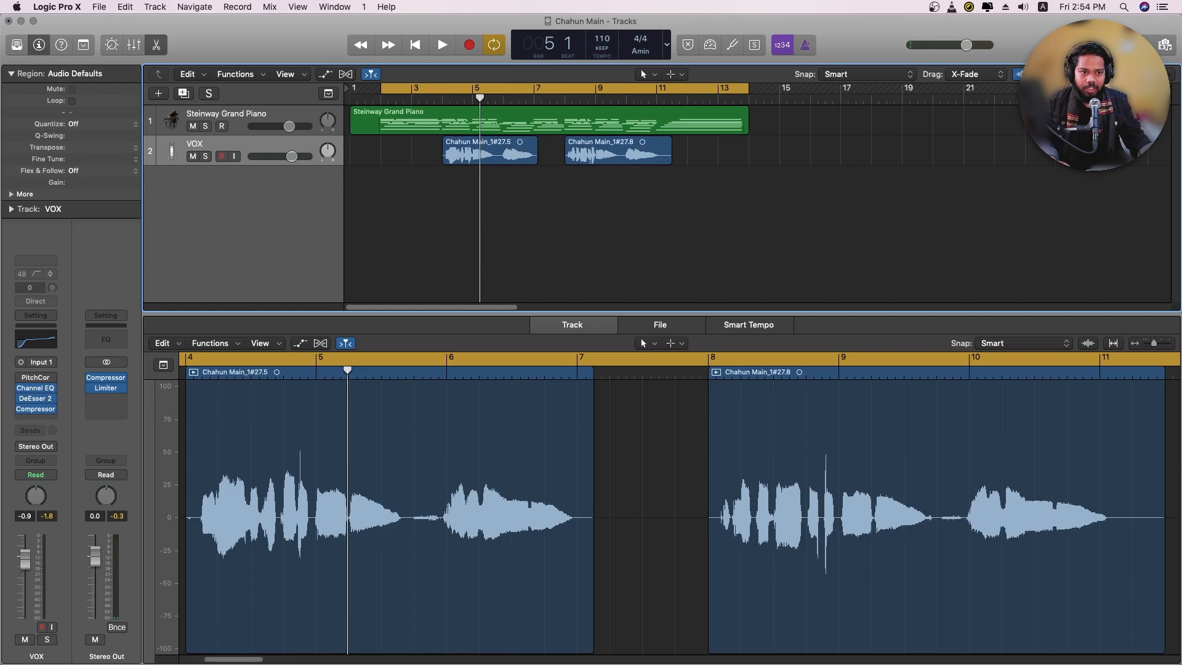
pyautogui.press('super+Right')
pyautogui.press('super+Left')
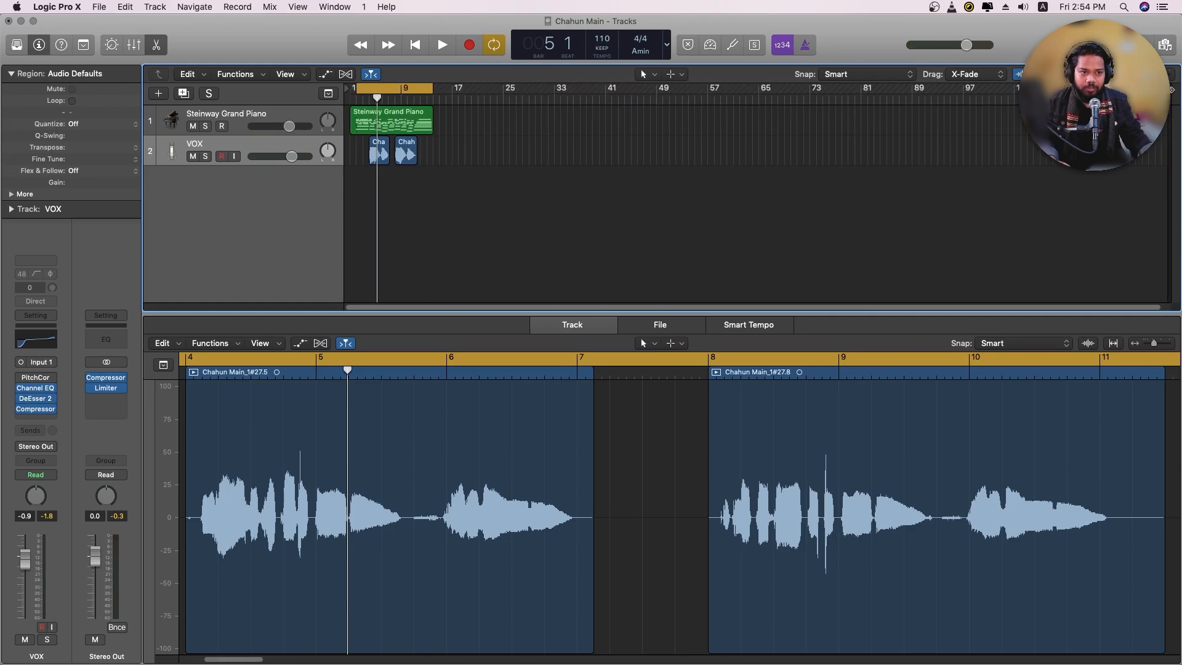
pyautogui.press('super+Right')
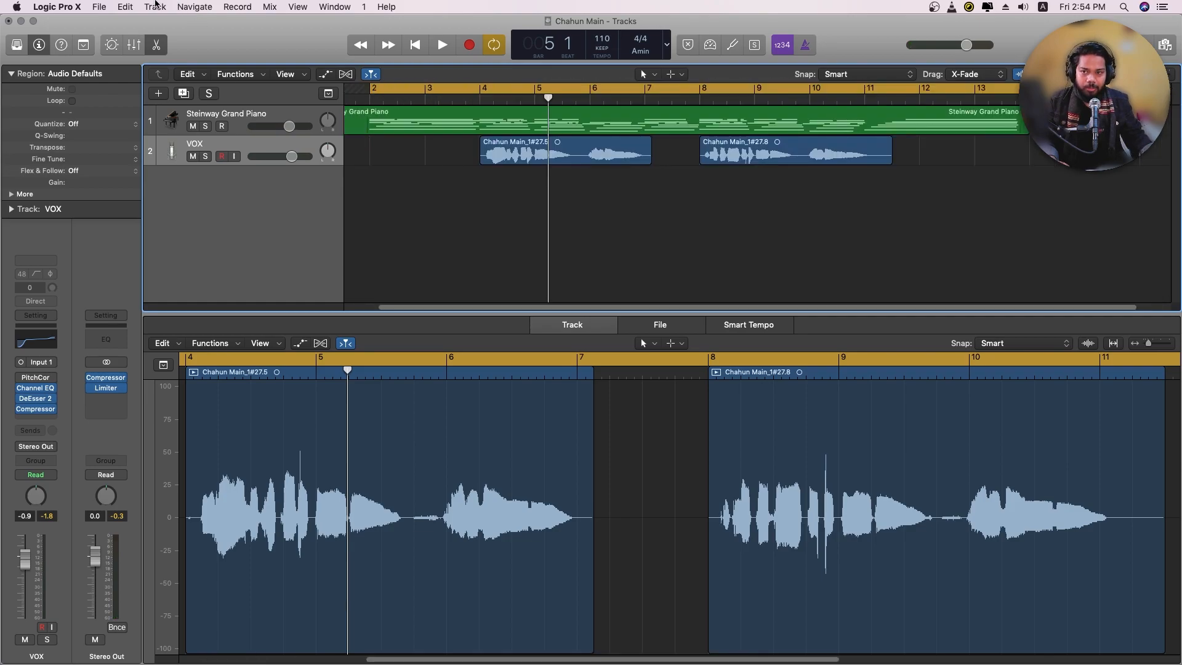
# Set up an offline project bounce of the cycle range with PCM enabled alongside MP3, keeping 24 Bit Wave and 320 kbps
pyautogui.click(97, 5)
pyautogui.moveTo(141, 282)
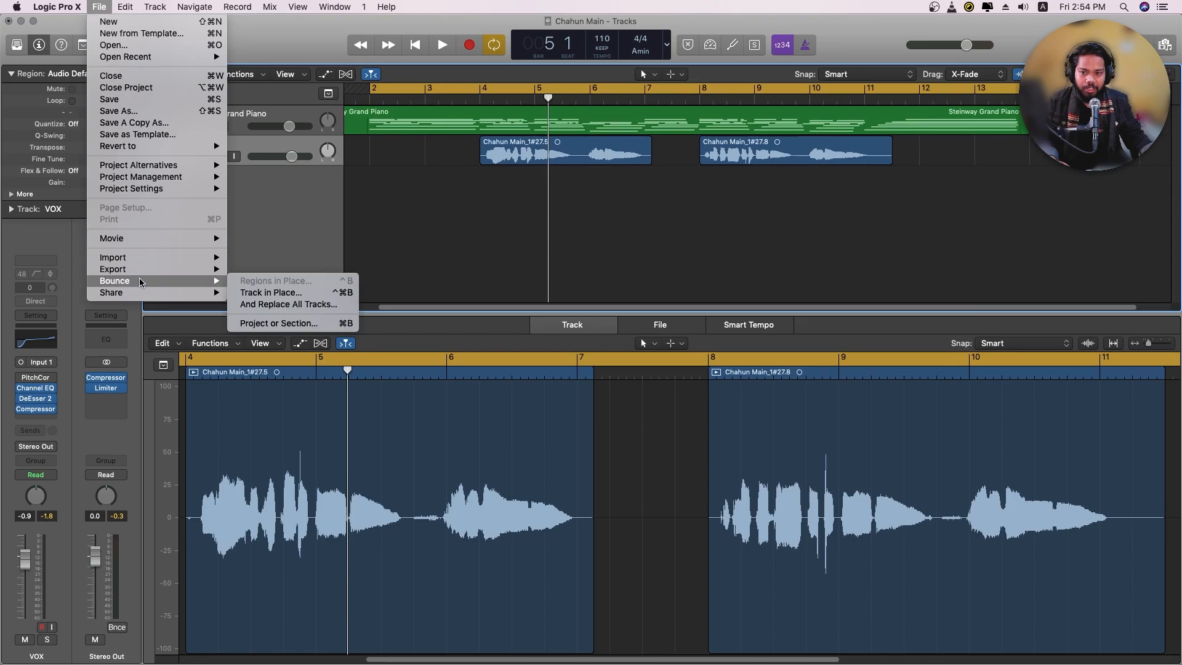
pyautogui.click(278, 323)
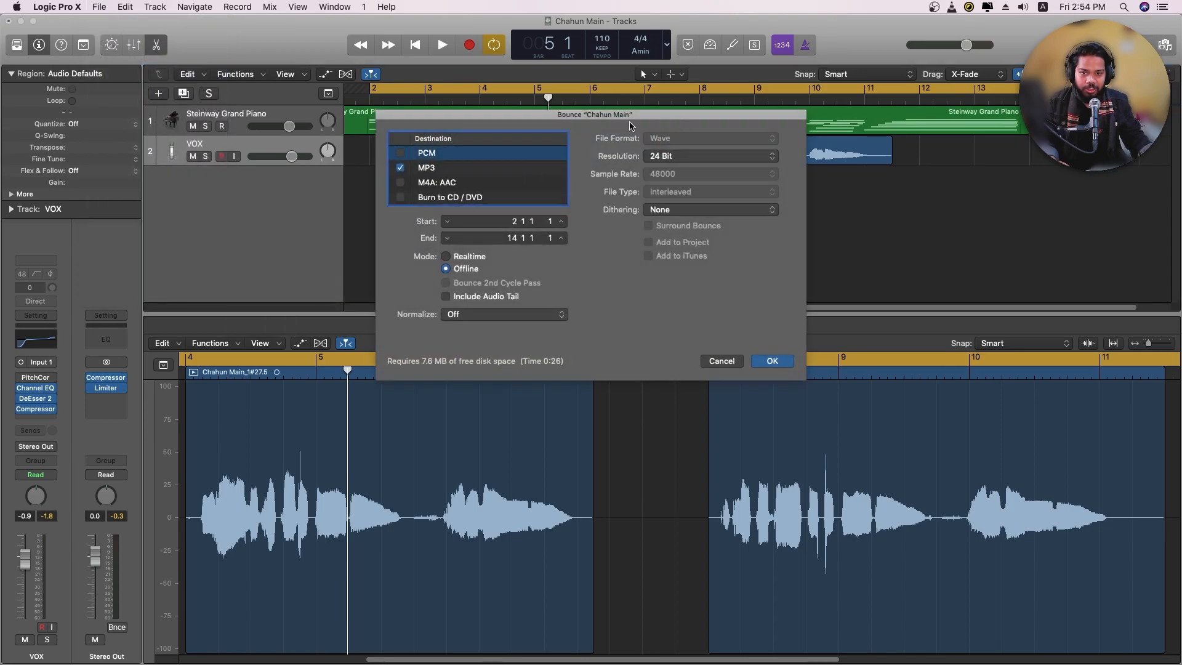
pyautogui.click(401, 155)
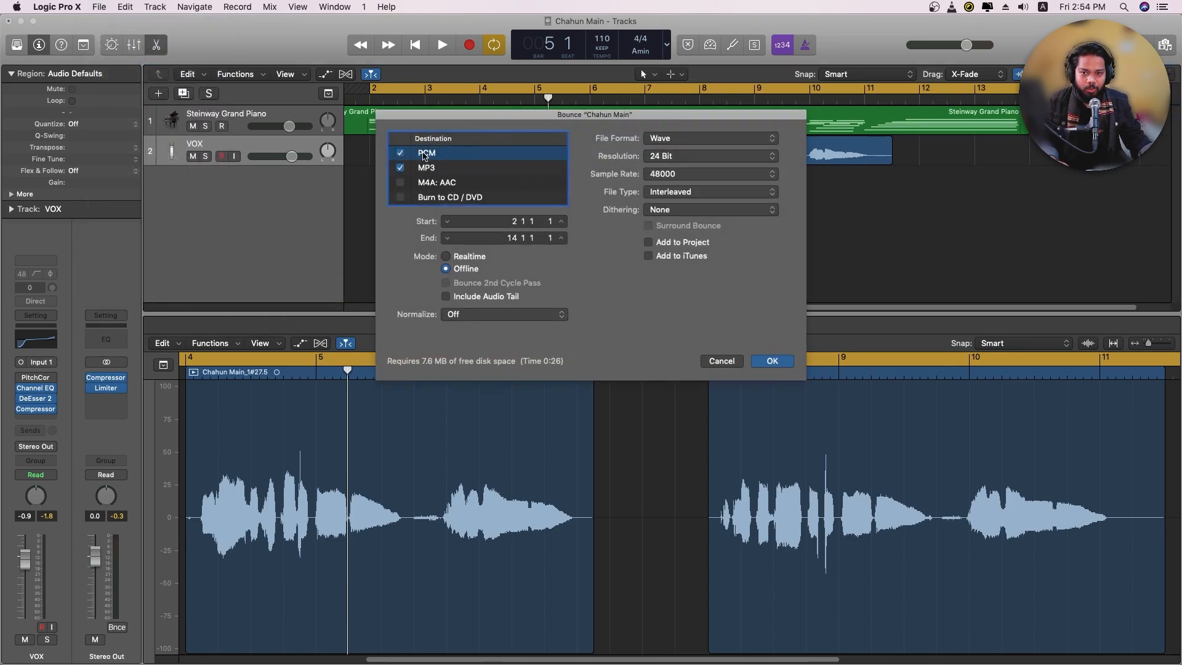
pyautogui.click(488, 166)
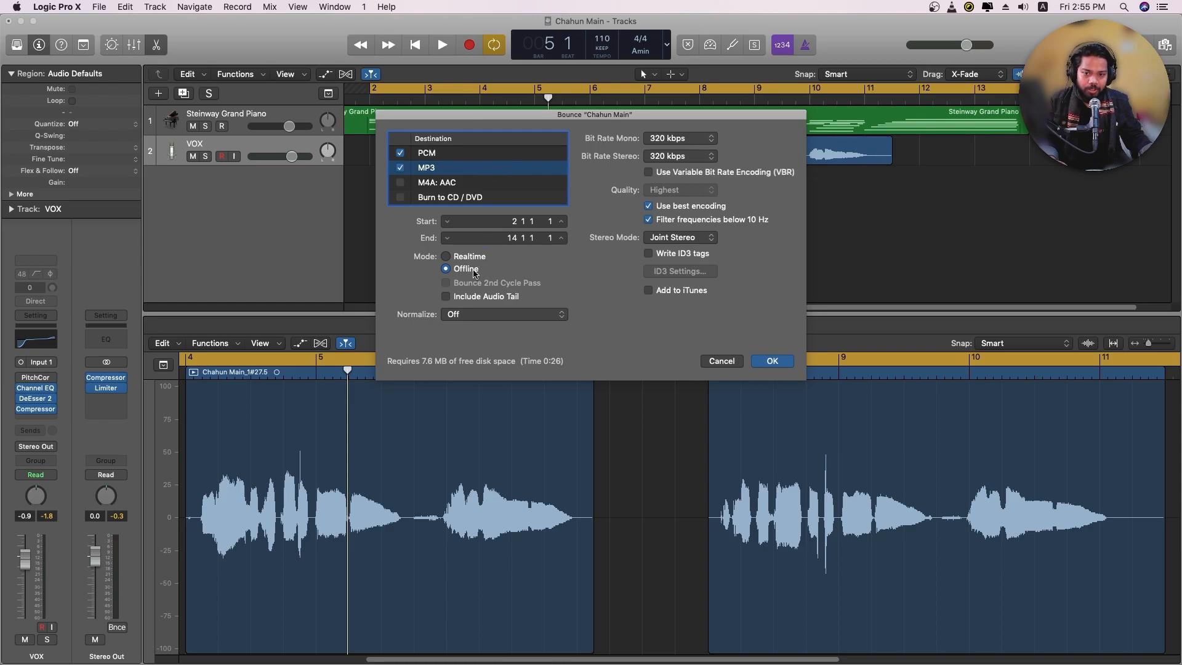
pyautogui.click(771, 361)
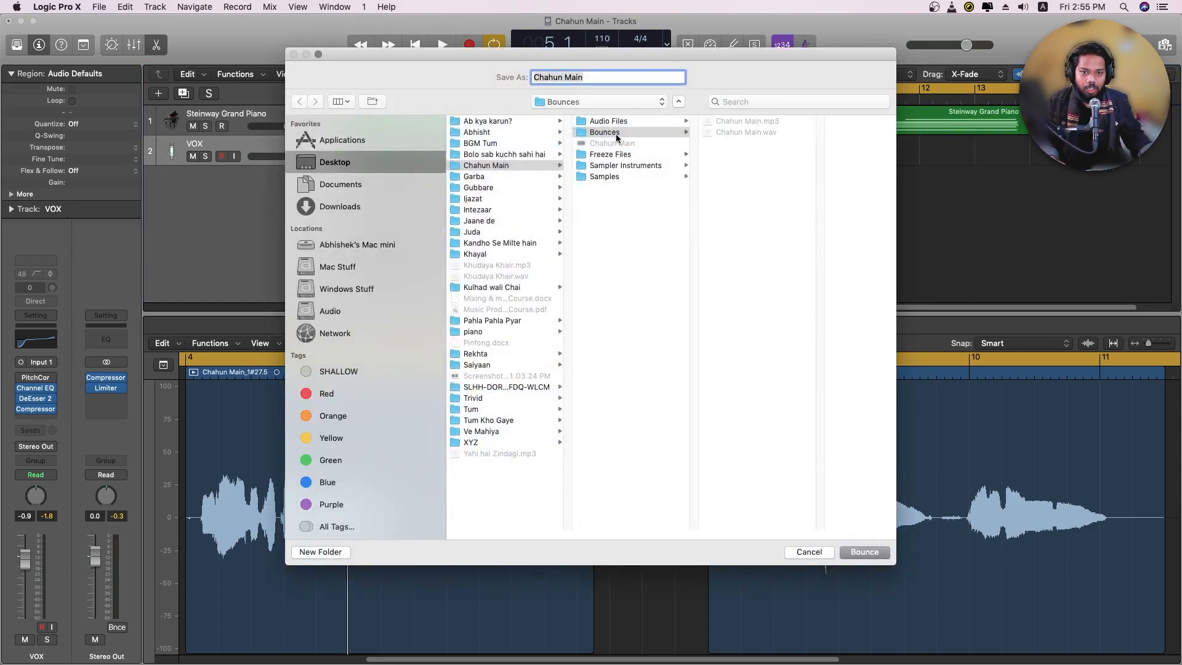
# Bounce the song as Chahun Main into the Bounces folder, replacing the existing WAV and MP3 files
pyautogui.click(866, 553)
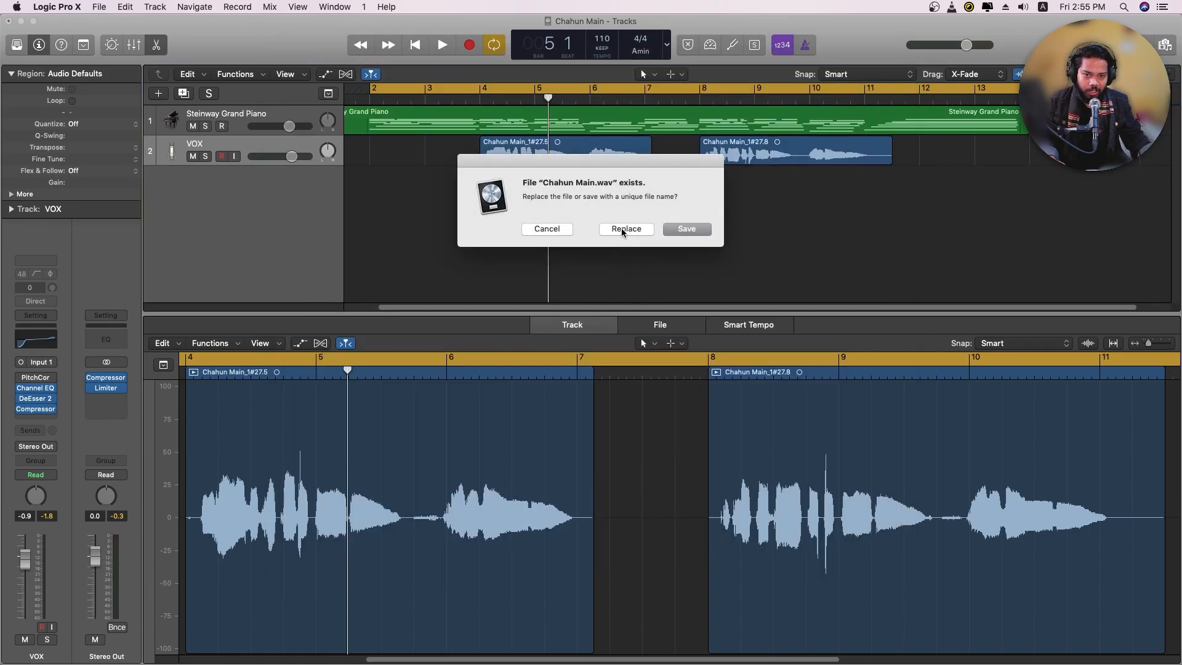
pyautogui.click(622, 228)
pyautogui.click(622, 228)
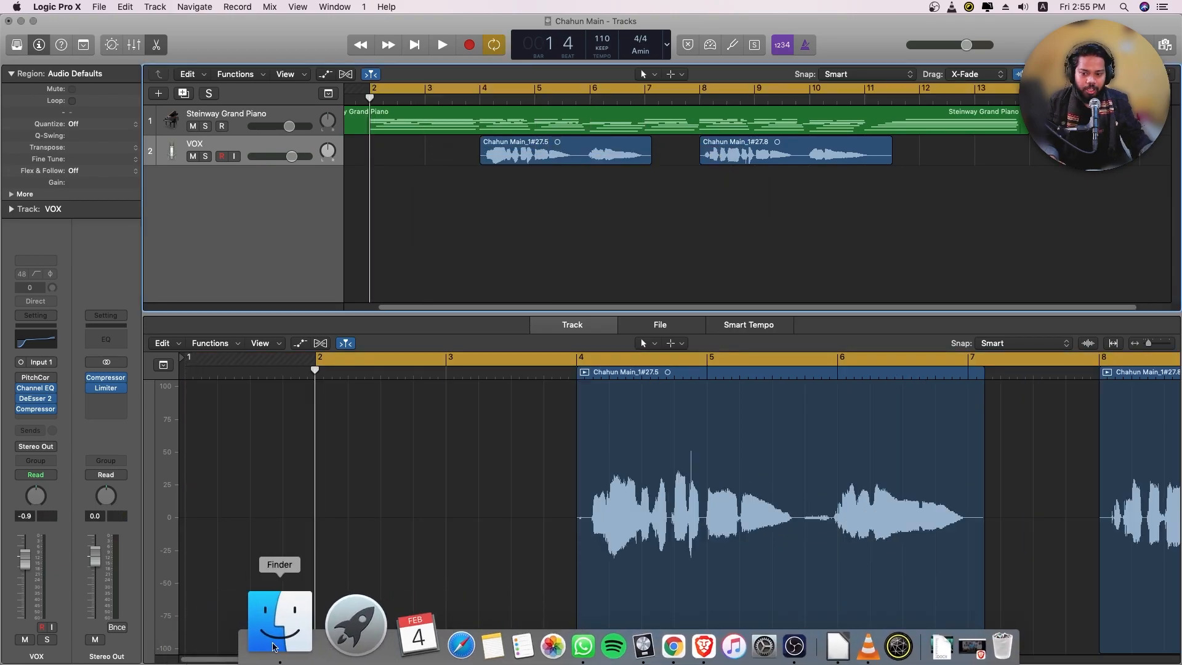
# Switch to Finder and open the Bounces folder of the Chahun Main project to check the exported files
pyautogui.click(277, 618)
pyautogui.click(367, 133)
pyautogui.doubleClick(585, 180)
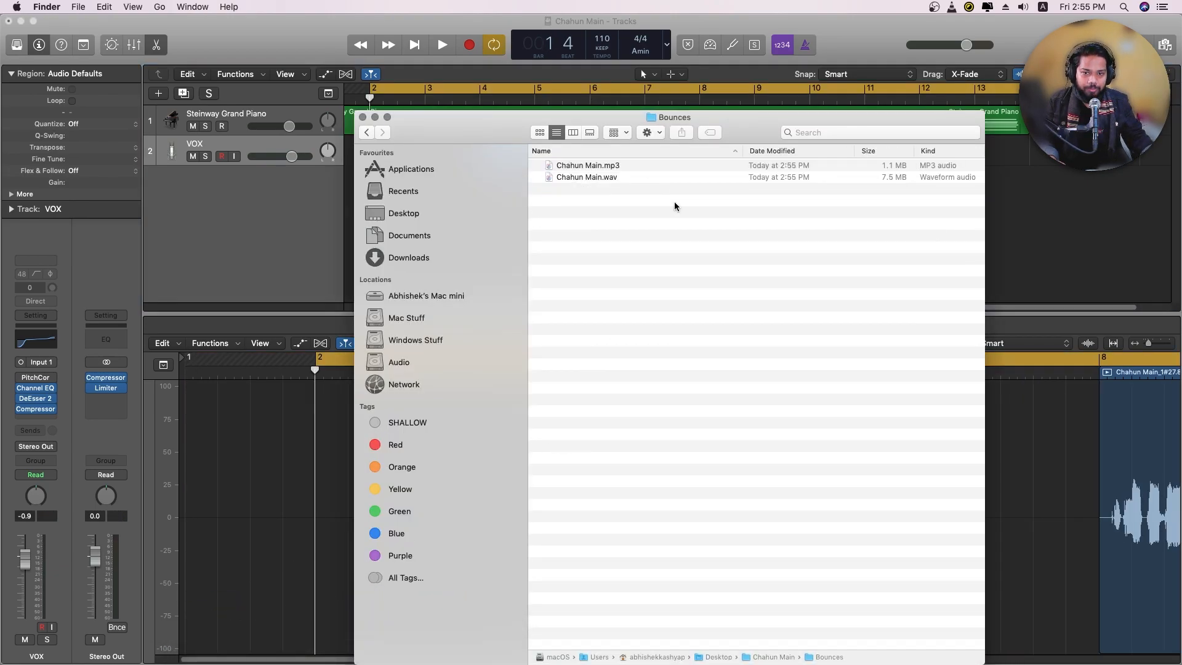